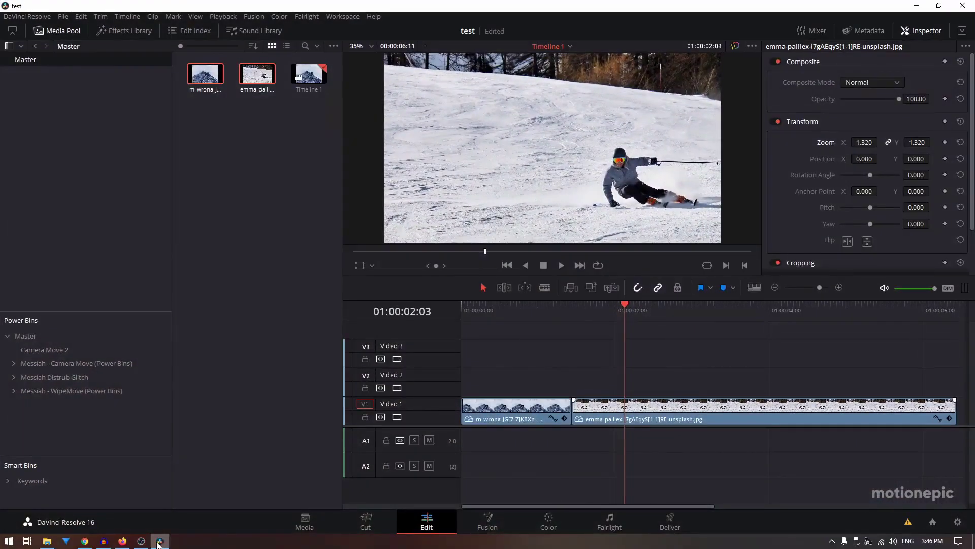
Restore the CAMERA MOVE transition pack archive from the store.rvisual.cz folder in Downloads
{"action": "left_click", "coordinate": [531, 309]}
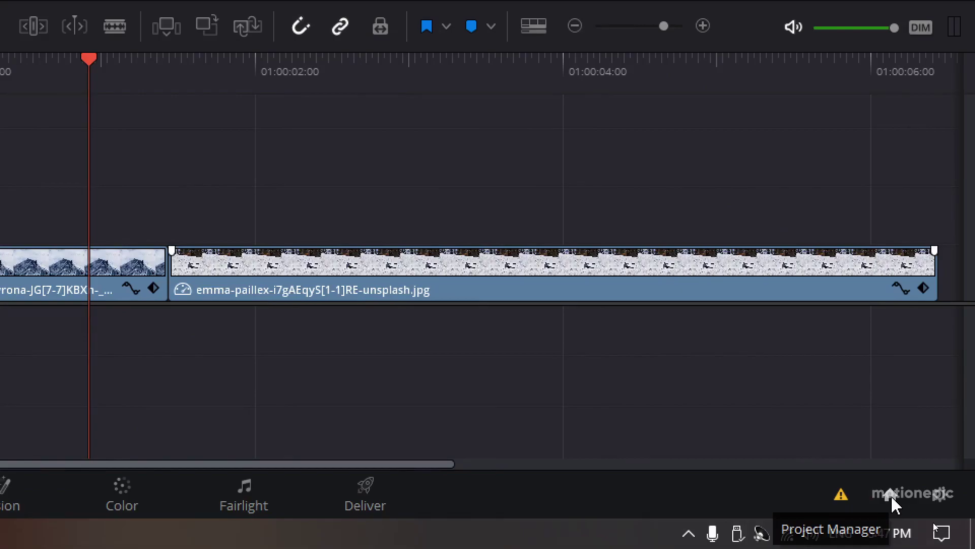
{"action": "left_click", "coordinate": [892, 498]}
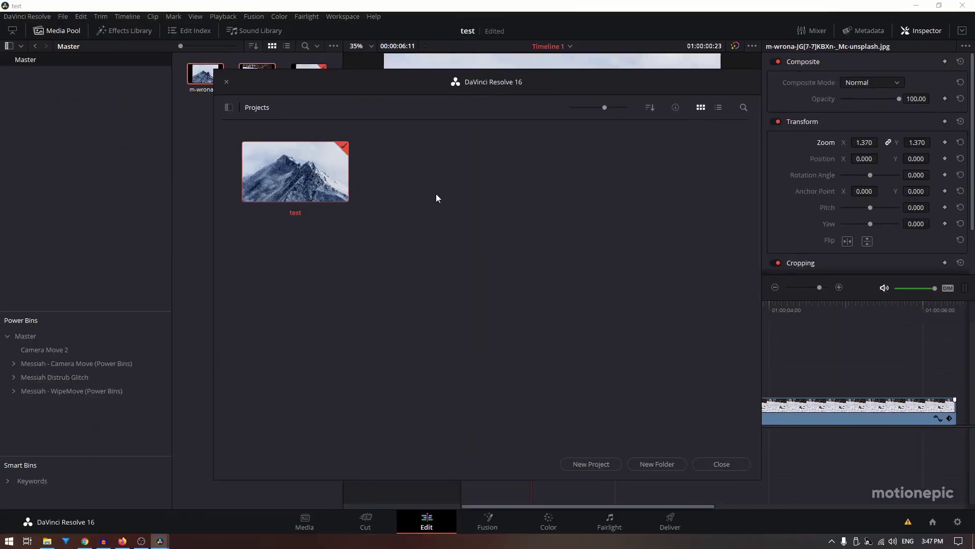
{"action": "right_click", "coordinate": [436, 193]}
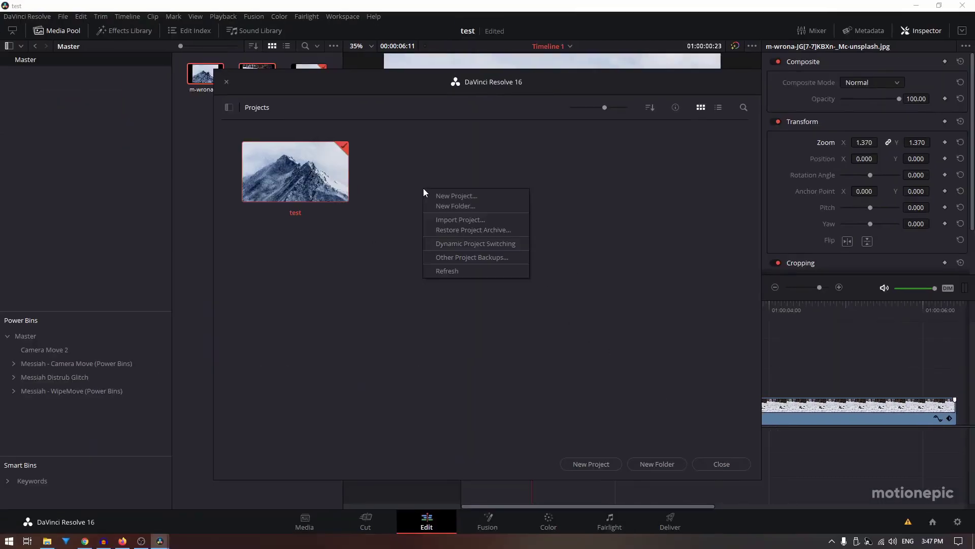
{"action": "left_click", "coordinate": [461, 233]}
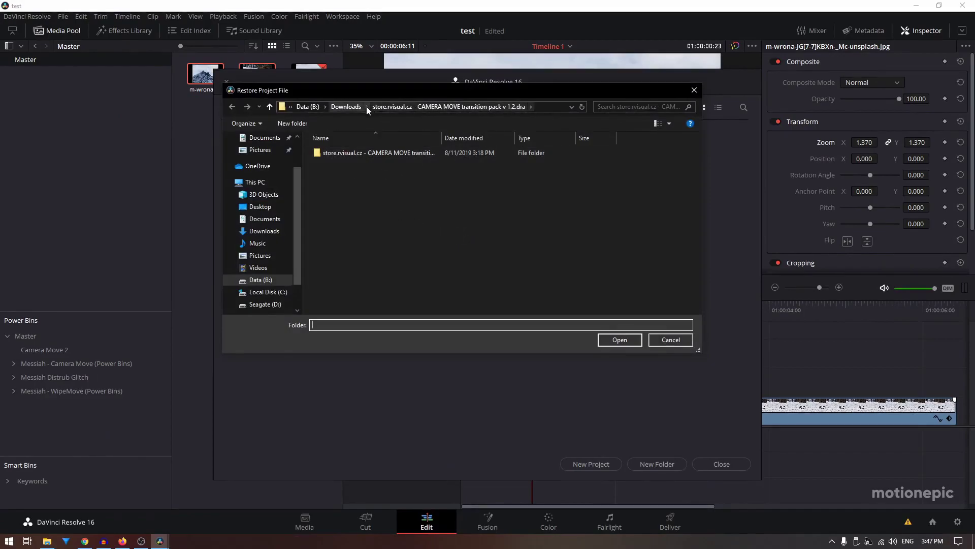
{"action": "left_click", "coordinate": [347, 108]}
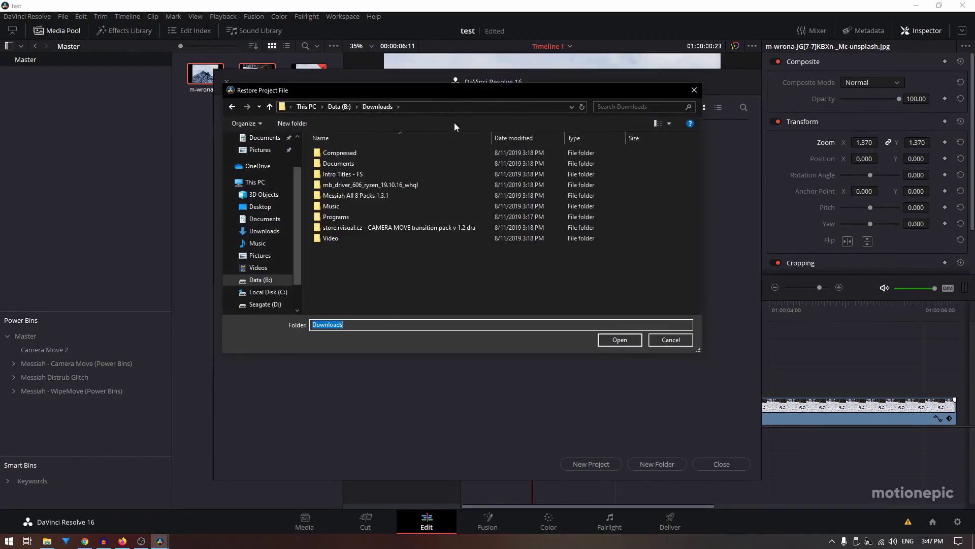
{"action": "double_click", "coordinate": [351, 227]}
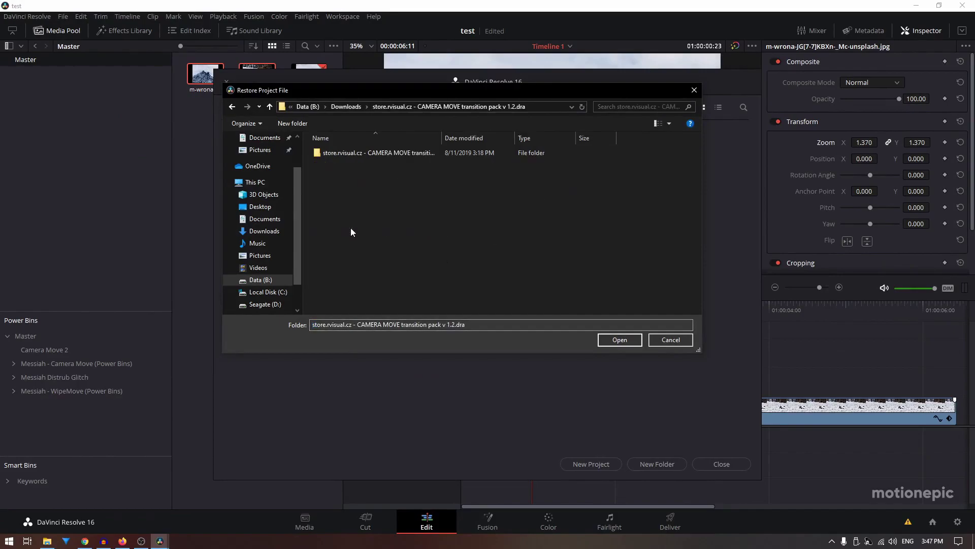
{"action": "double_click", "coordinate": [348, 153]}
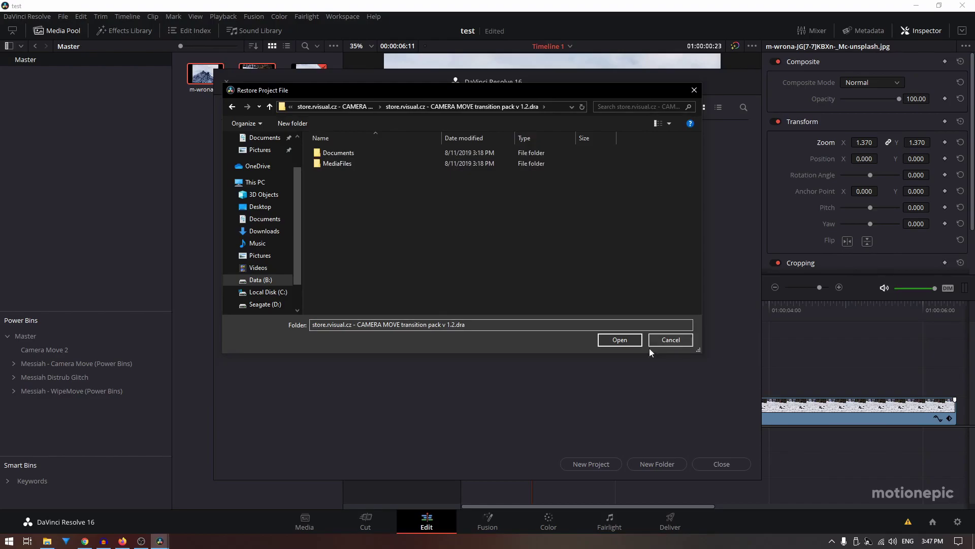
{"action": "left_click", "coordinate": [616, 341]}
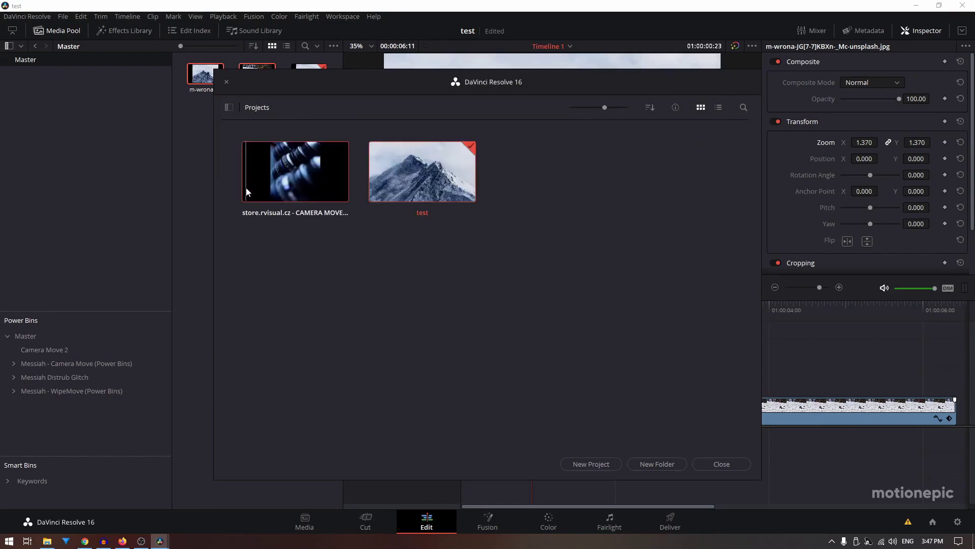
Save the test project, open the restored CAMERA MOVE pack project, and hide the Media Pool
{"action": "double_click", "coordinate": [305, 183]}
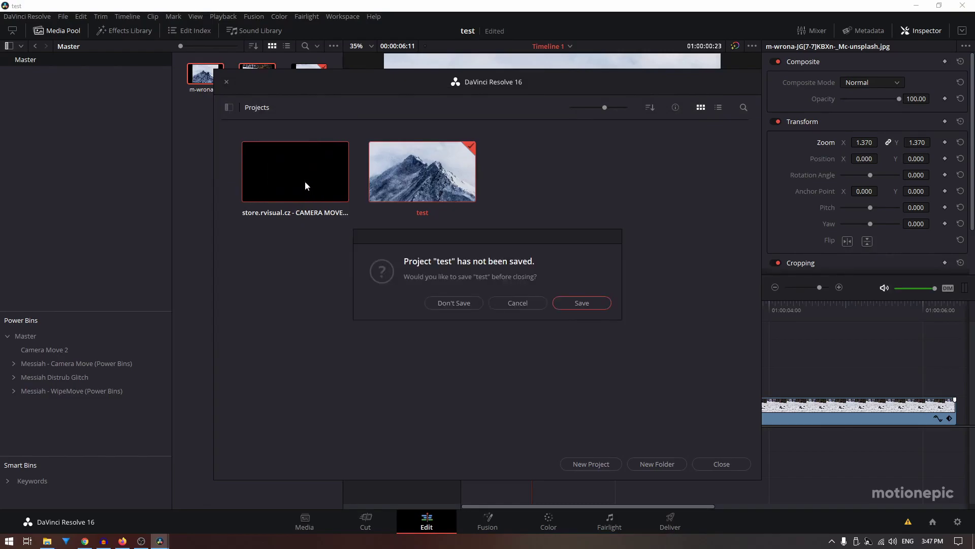
{"action": "left_click", "coordinate": [582, 303]}
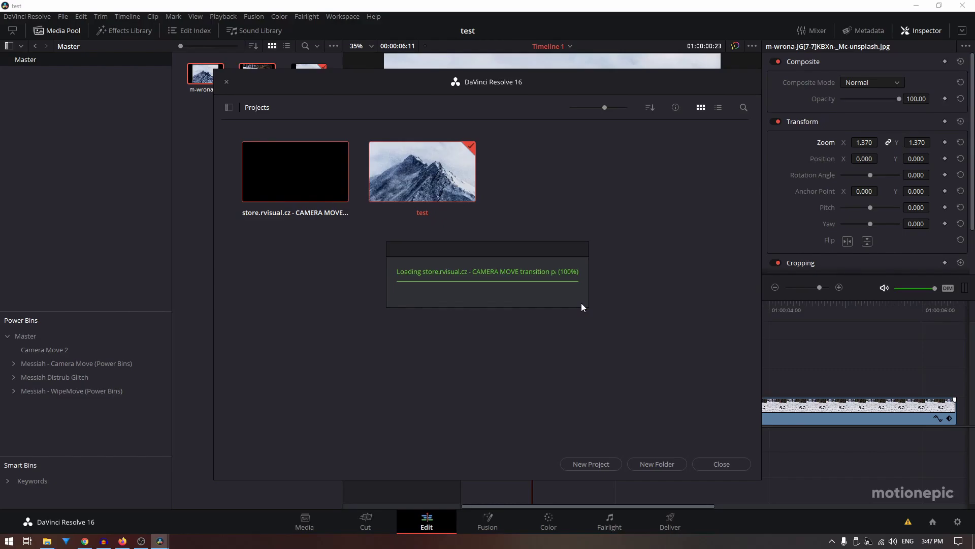
{"action": "left_click", "coordinate": [59, 31]}
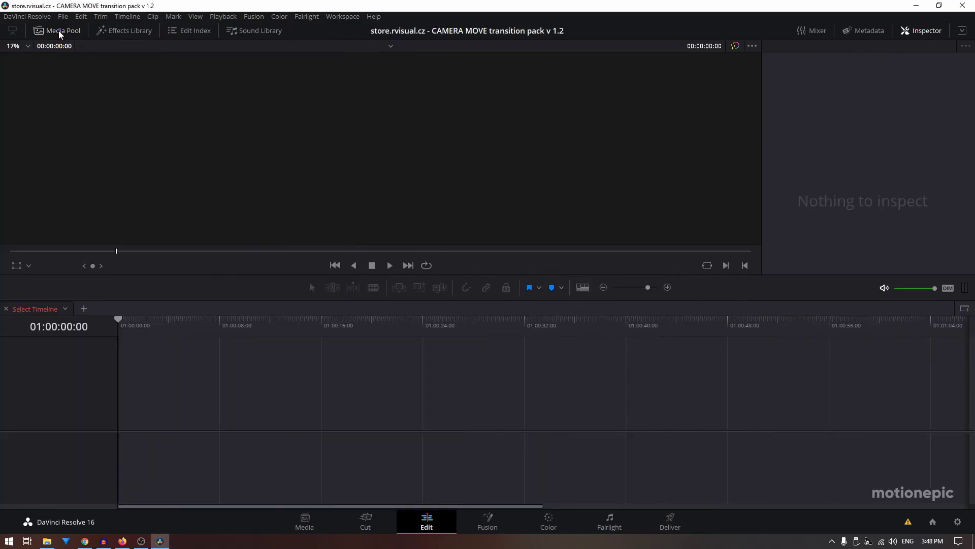
Show the Media Pool and browse the cm data bins, settling on the 25 fps camera move bin
{"action": "left_click", "coordinate": [59, 31]}
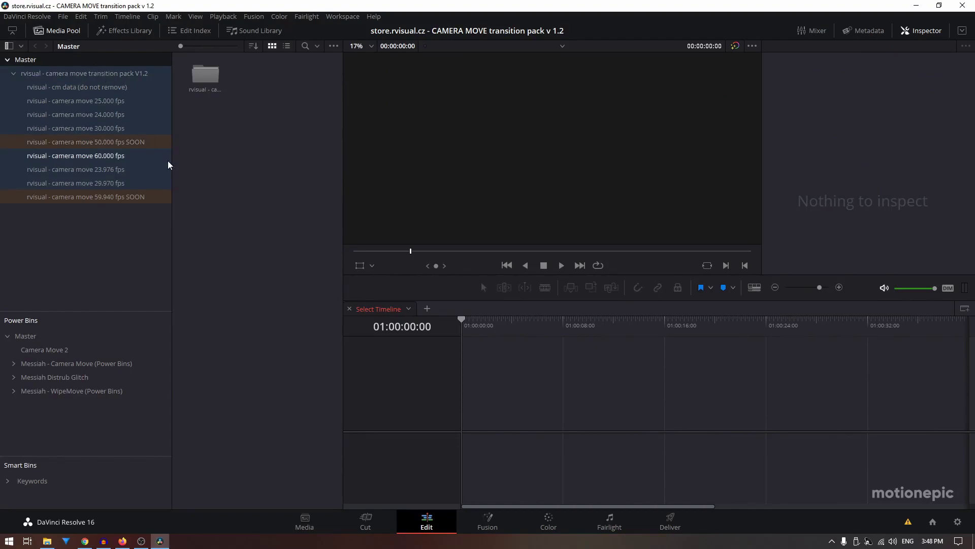
{"action": "left_click", "coordinate": [69, 86]}
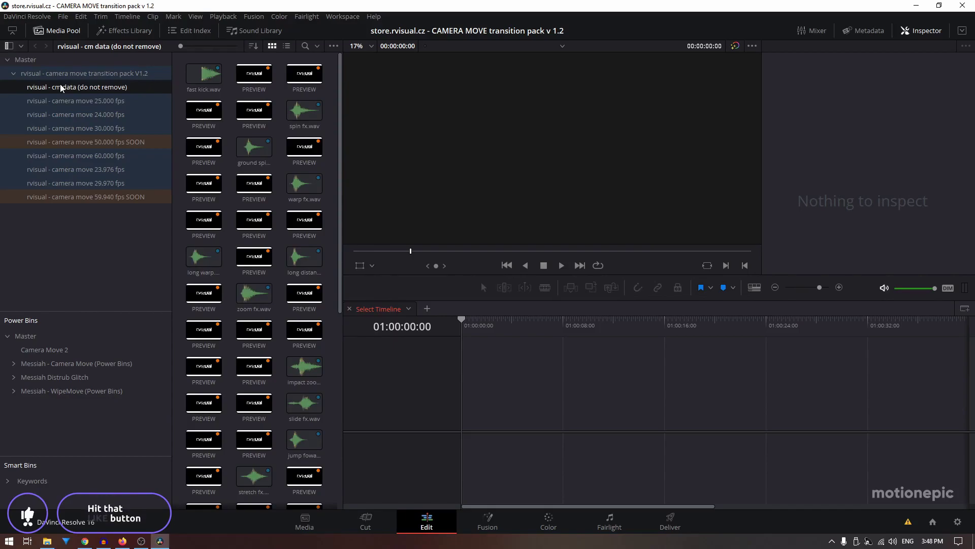
{"action": "left_click", "coordinate": [106, 103]}
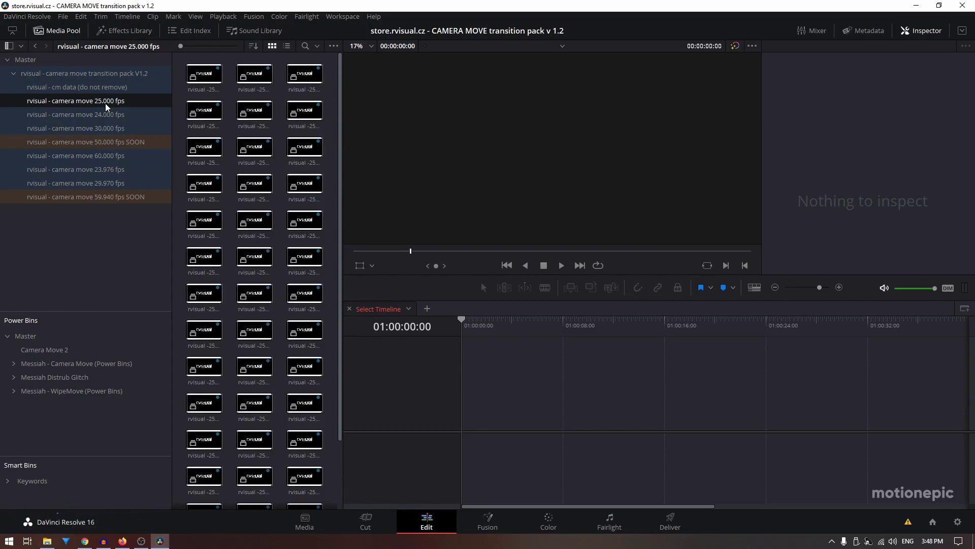
{"action": "left_click", "coordinate": [102, 145]}
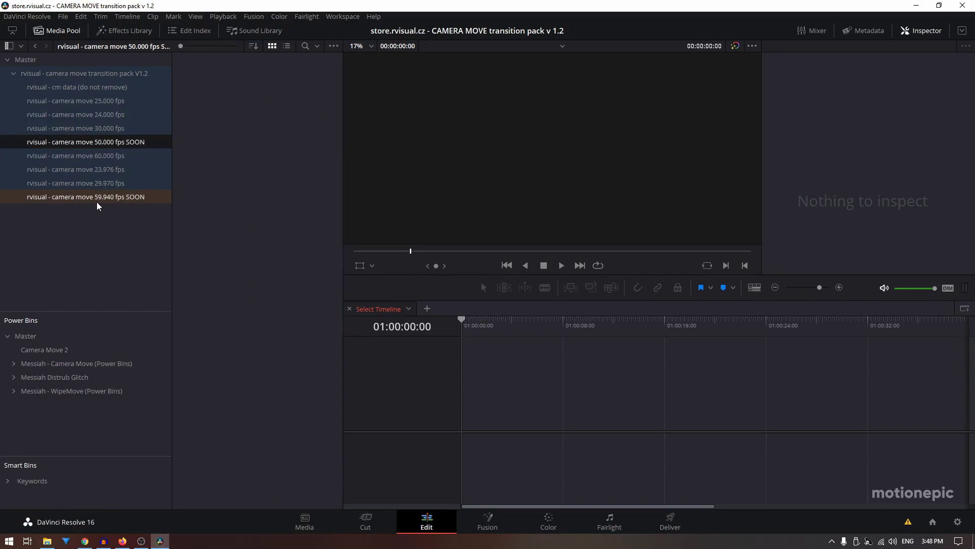
{"action": "left_click", "coordinate": [76, 100]}
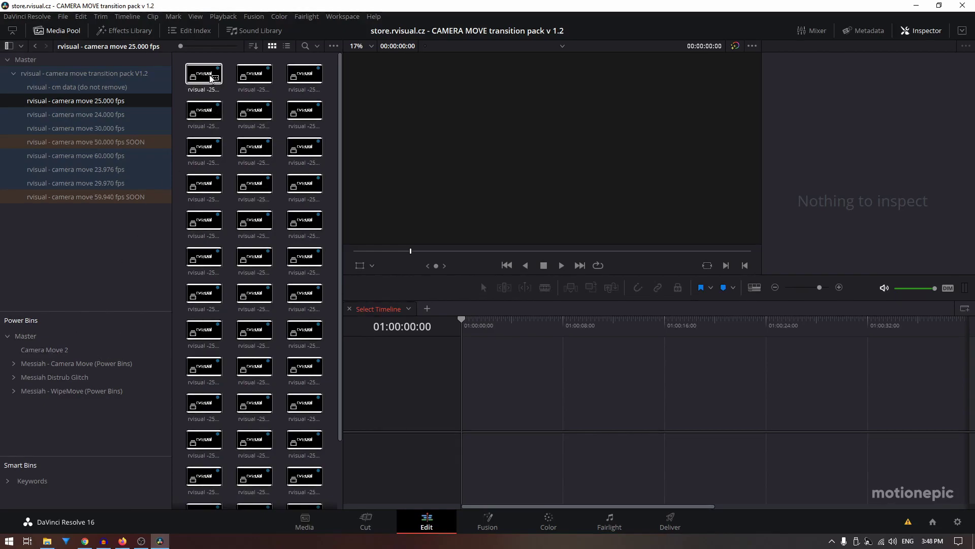
Put the first clip, 'rvisual -25p- fast kick in', on a new timeline after a Power Bins error
{"action": "left_click_drag", "start_coordinate": [203, 73], "coordinate": [67, 400]}
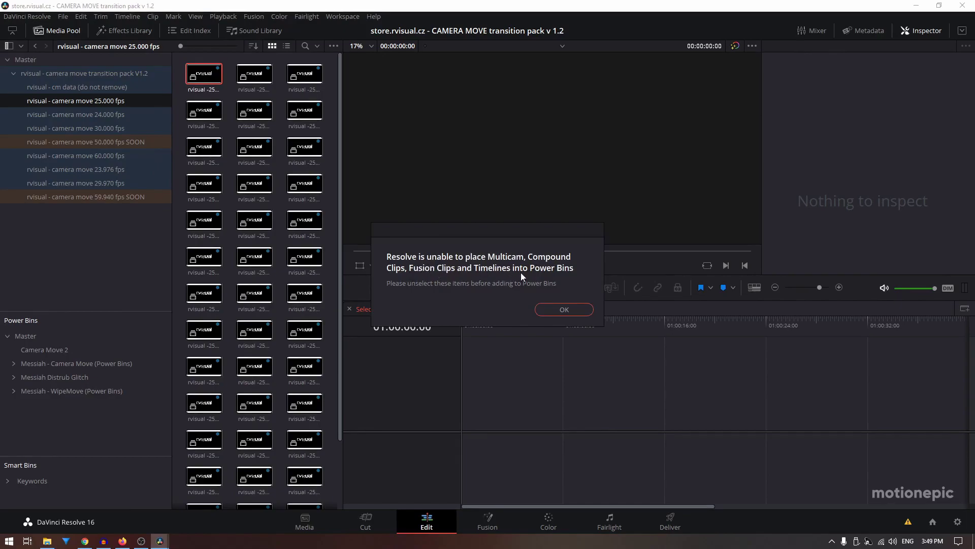
{"action": "left_click", "coordinate": [572, 310]}
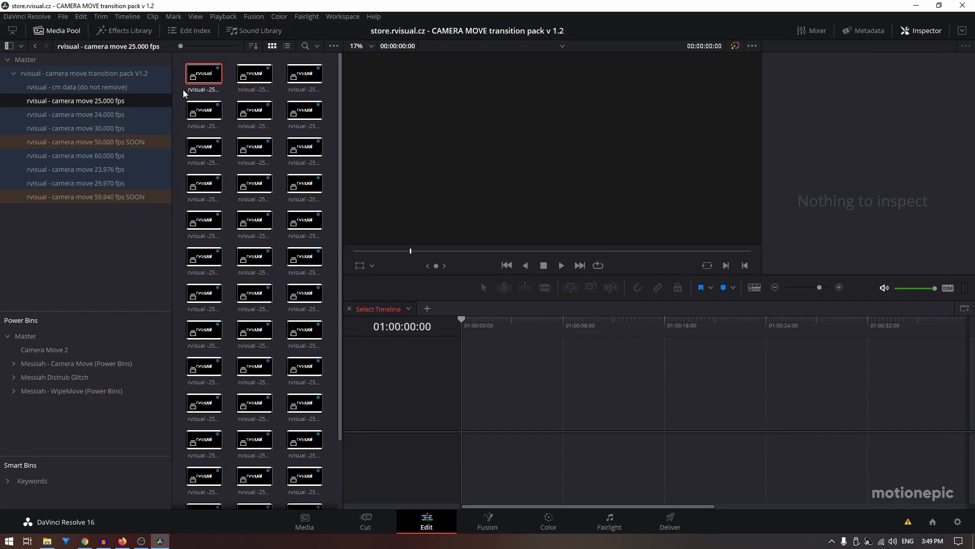
{"action": "left_click_drag", "start_coordinate": [203, 74], "coordinate": [464, 407]}
Decompose the fast kick in clip in place, unlink its layers, and add CAMERA MOVE to Power Bins Master
{"action": "right_click", "coordinate": [490, 419]}
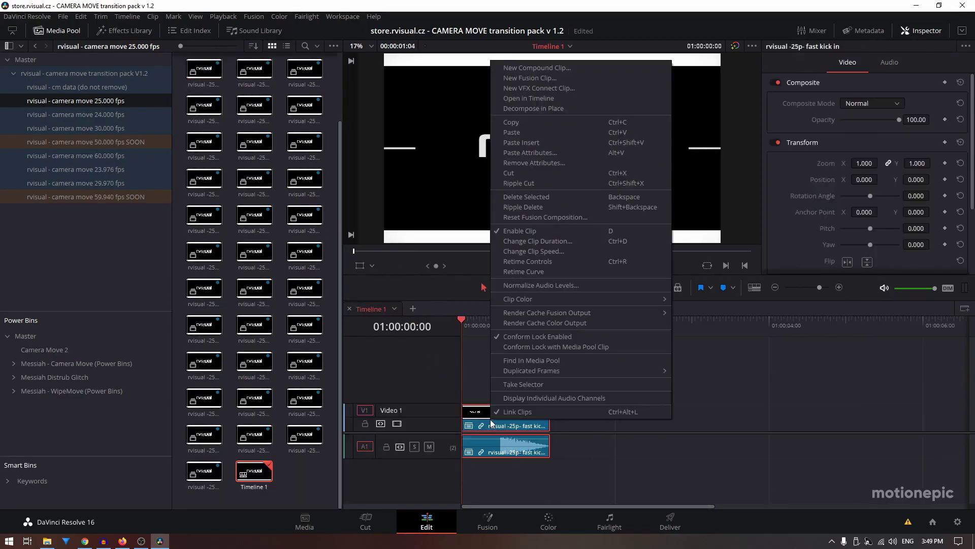
{"action": "left_click", "coordinate": [542, 109]}
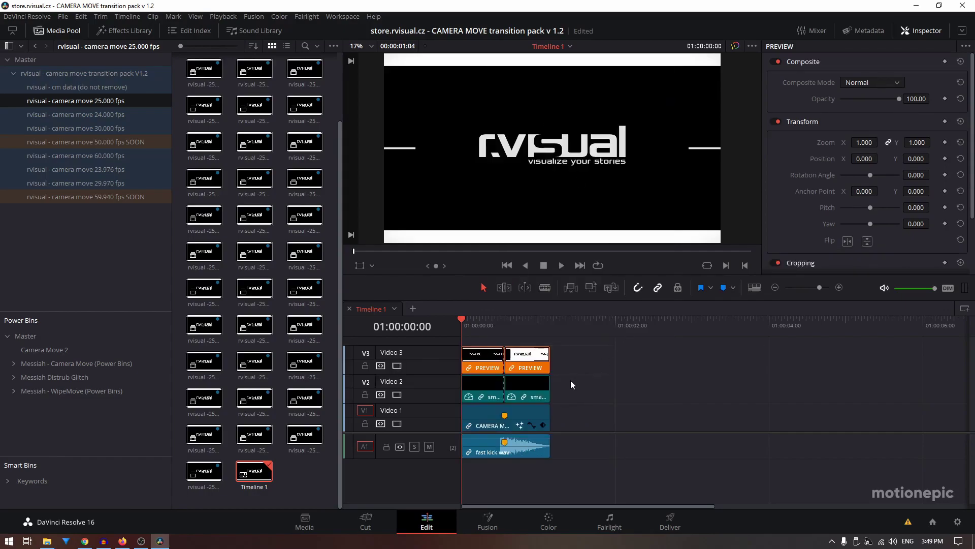
{"action": "left_click_drag", "start_coordinate": [571, 380], "coordinate": [490, 426]}
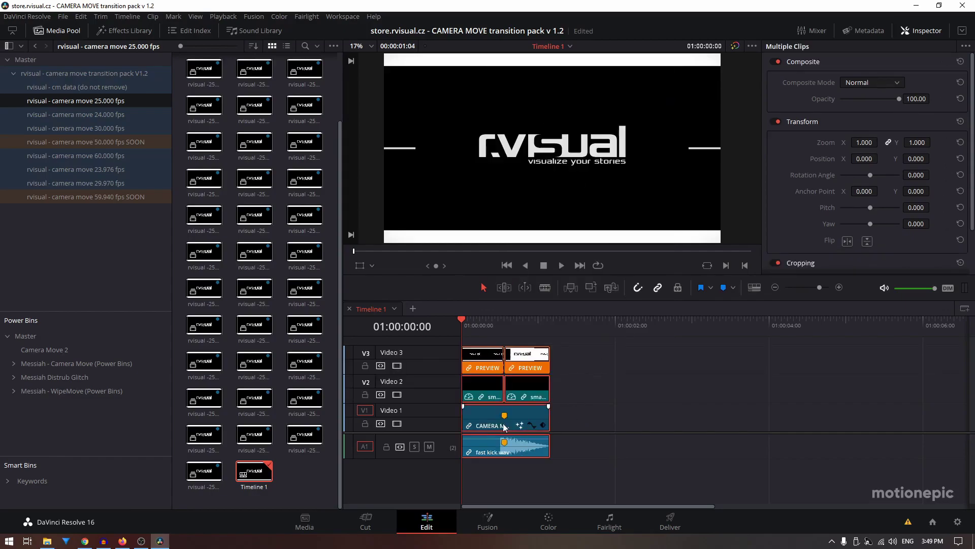
{"action": "right_click", "coordinate": [525, 416]}
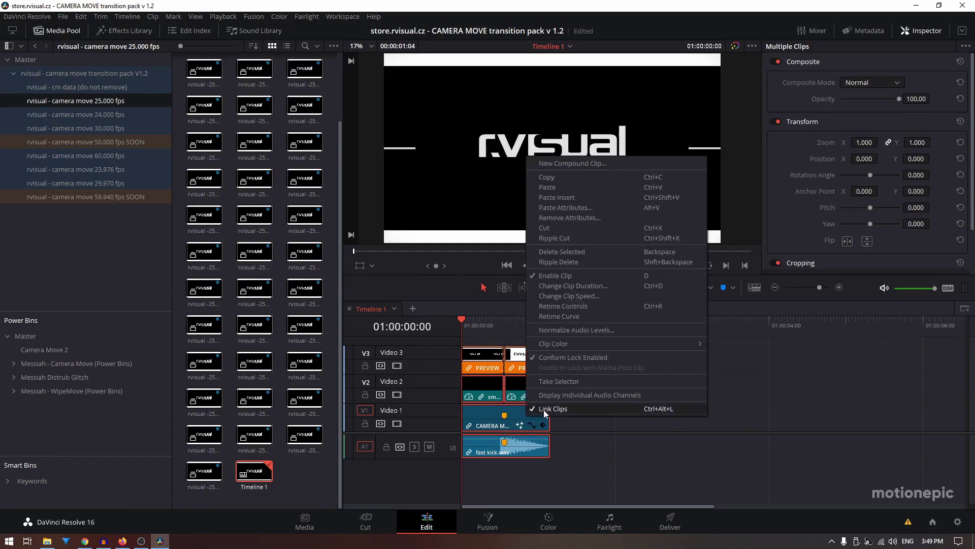
{"action": "left_click", "coordinate": [543, 409]}
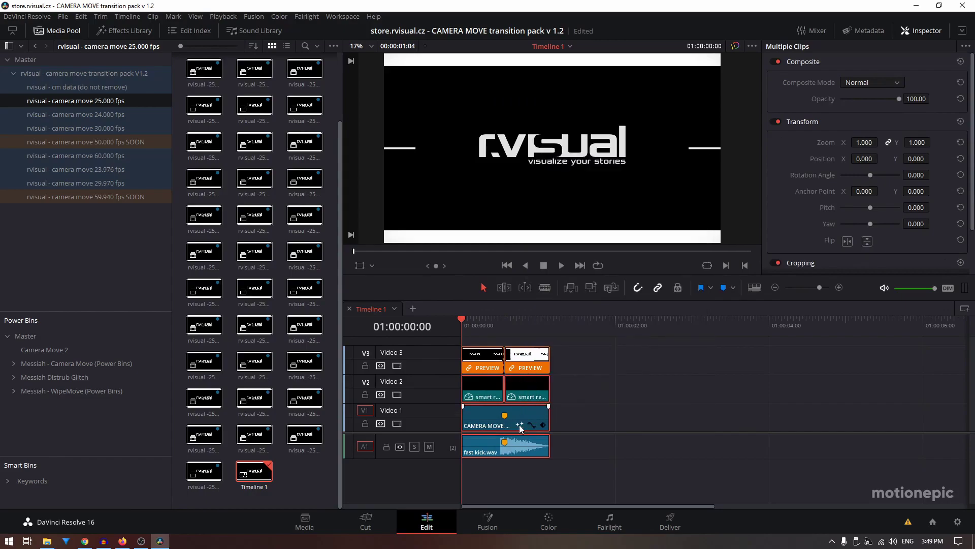
{"action": "left_click", "coordinate": [483, 416]}
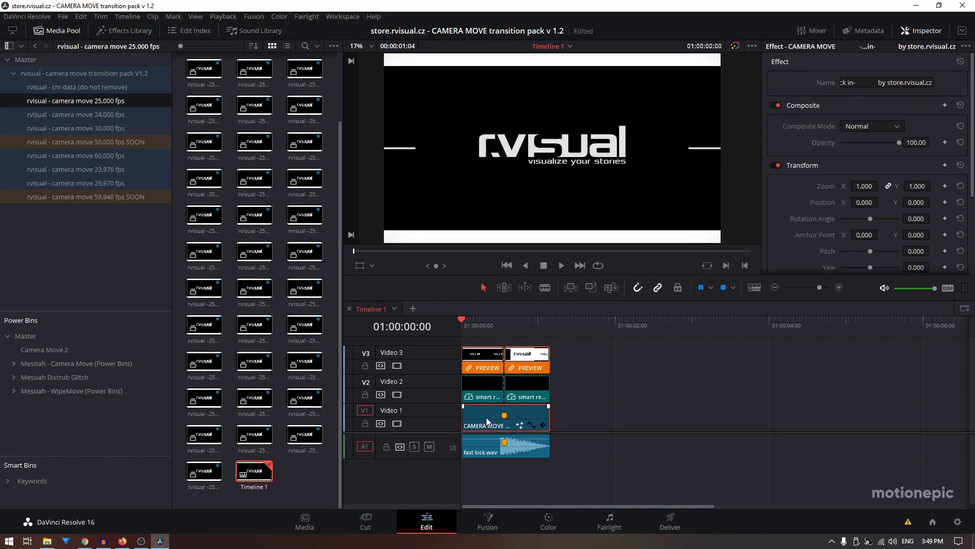
{"action": "left_click_drag", "start_coordinate": [492, 417], "coordinate": [43, 416]}
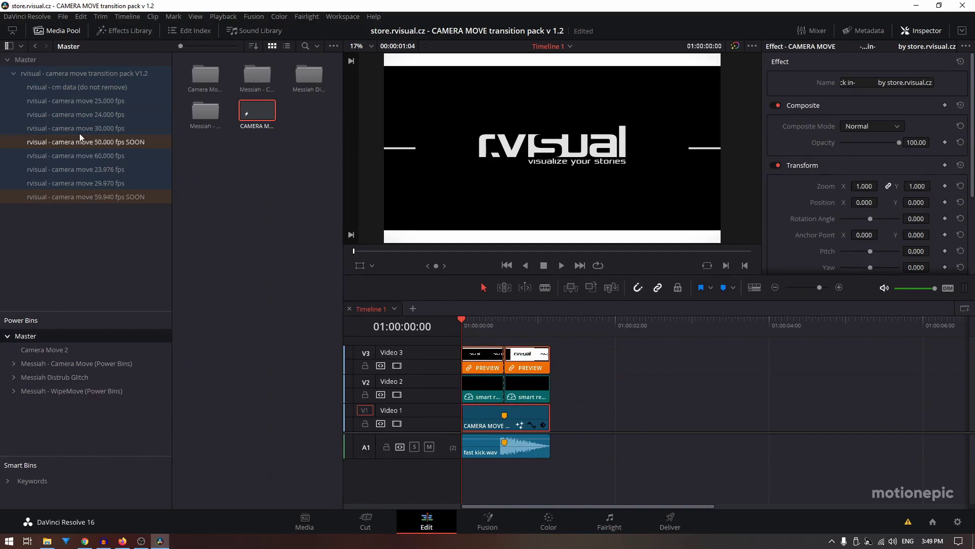
Open the 30 fps bin, collapse the transition pack bin, and show the Master bin
{"action": "left_click", "coordinate": [97, 127]}
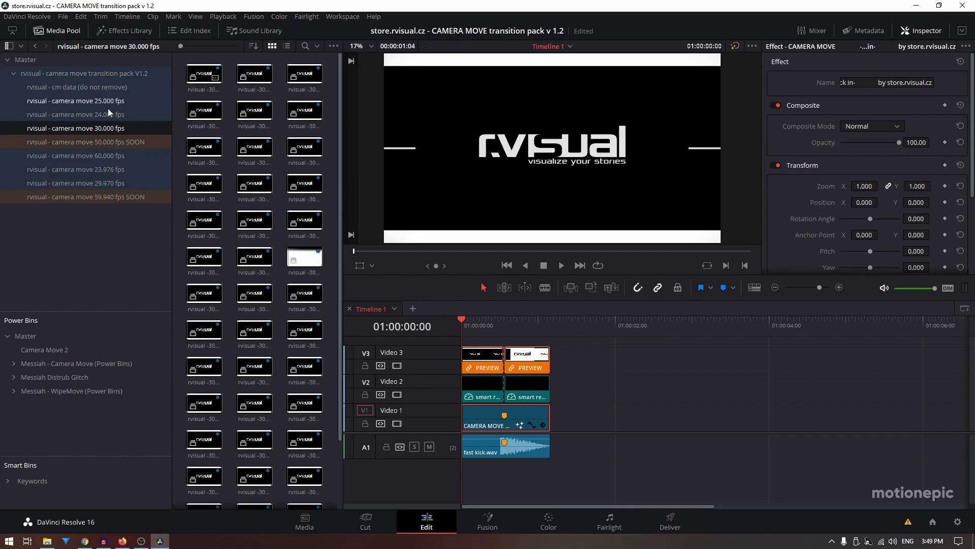
{"action": "left_click", "coordinate": [13, 73]}
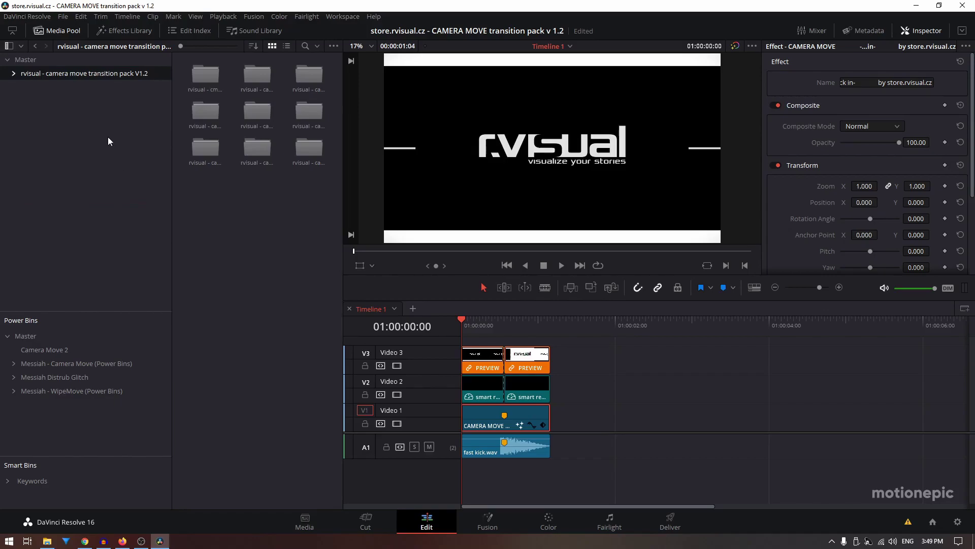
{"action": "left_click", "coordinate": [26, 59]}
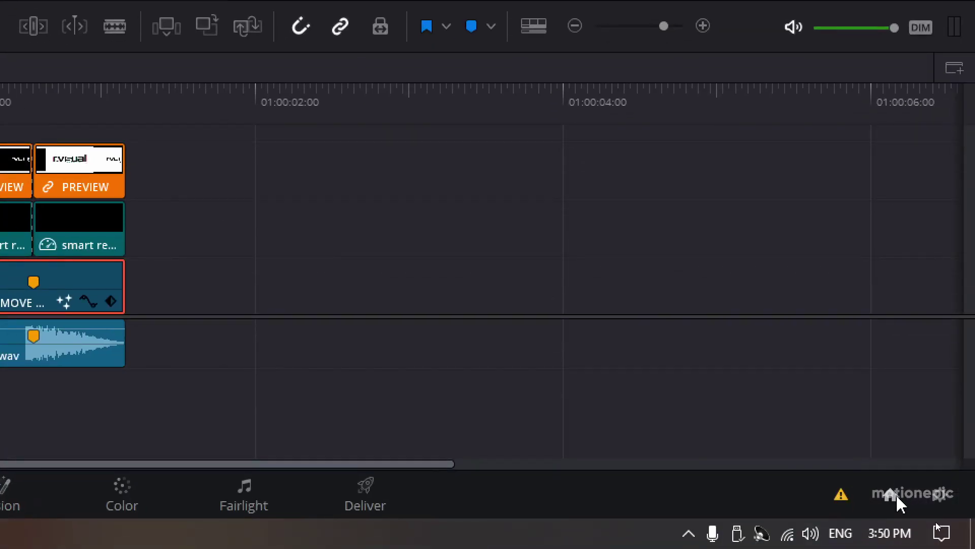
Go back to the Project Manager and load the 'test' project
{"action": "left_click", "coordinate": [894, 495]}
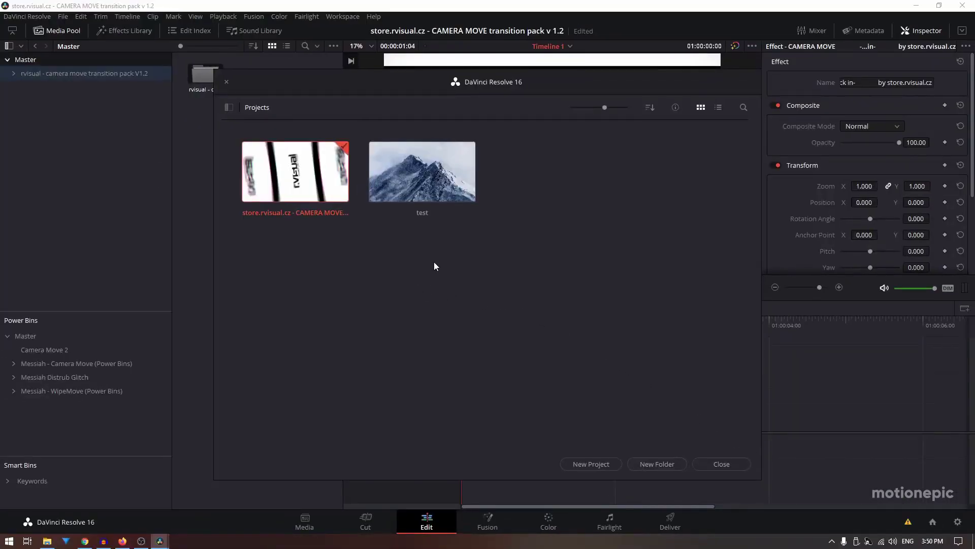
{"action": "right_click", "coordinate": [435, 263]}
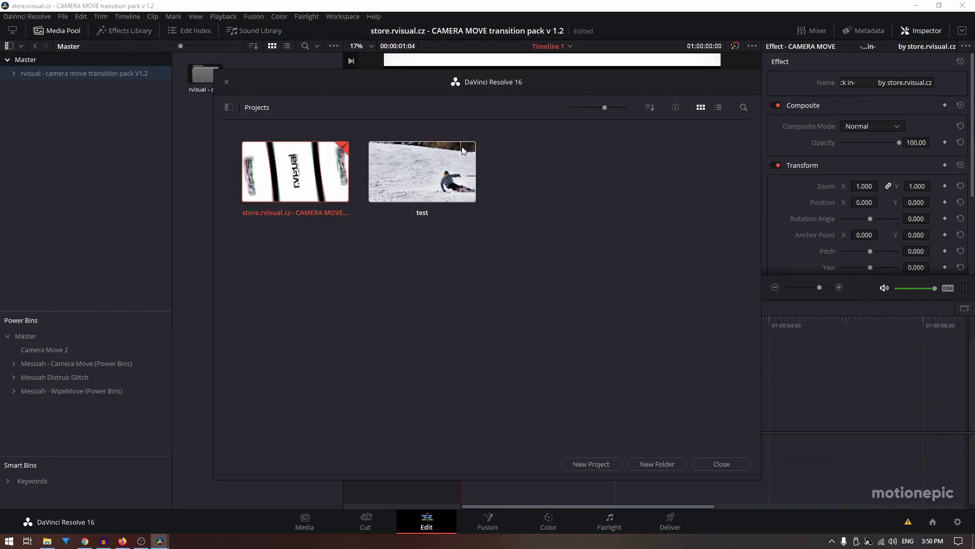
{"action": "double_click", "coordinate": [416, 171]}
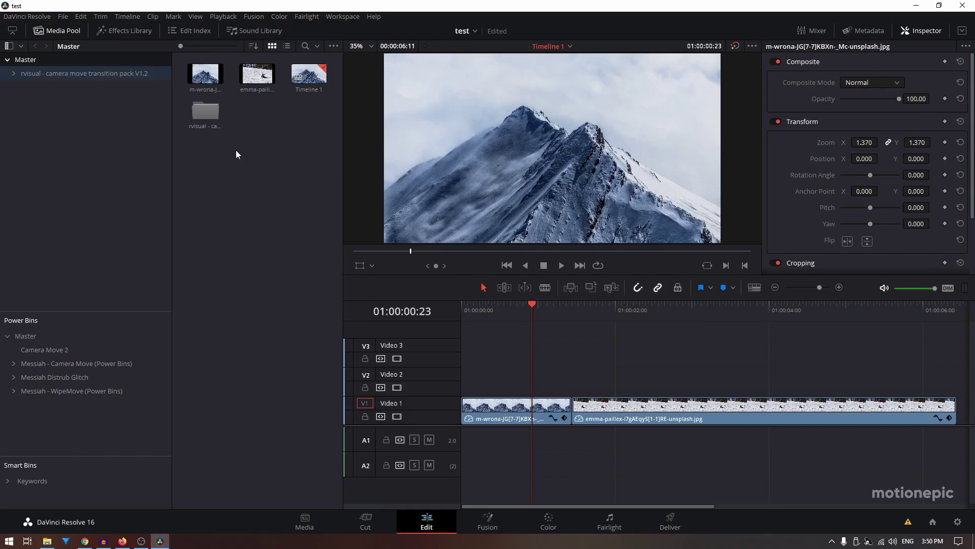
Open the rvisual transition pack bin, enlarge thumbnails, and confirm the 25 fps frame rate in Project Settings
{"action": "double_click", "coordinate": [208, 113]}
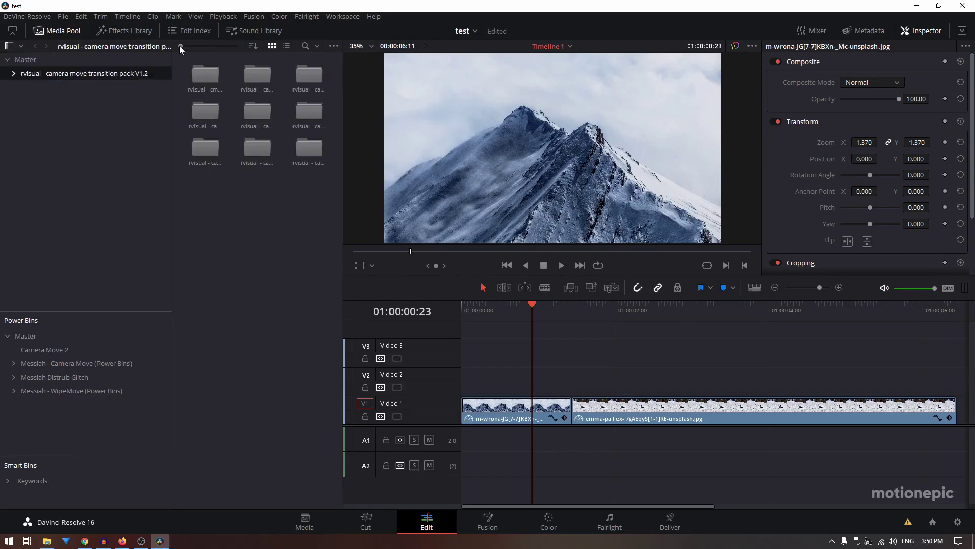
{"action": "left_click_drag", "start_coordinate": [180, 46], "coordinate": [235, 54]}
{"action": "scroll", "coordinate": [252, 231], "scroll_direction": "down", "scroll_amount": 3}
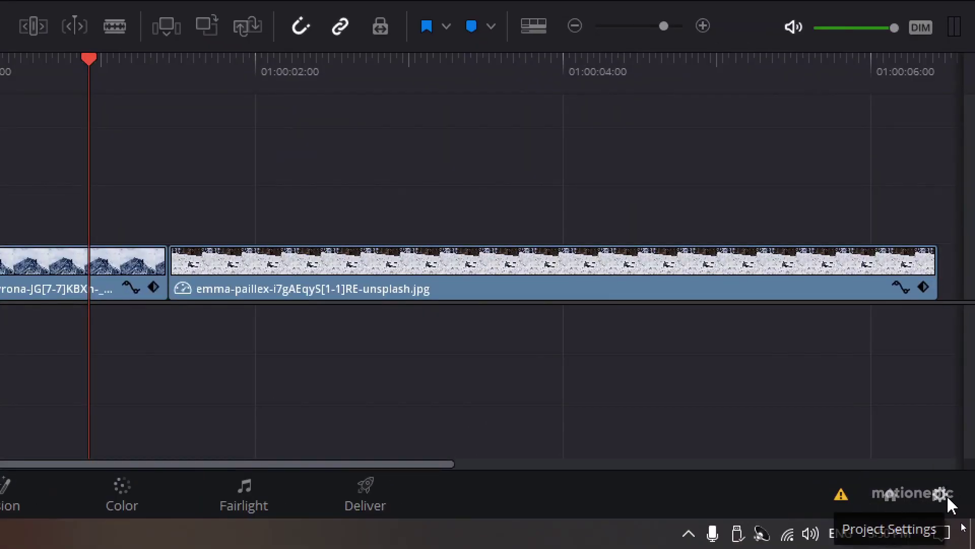
{"action": "left_click", "coordinate": [945, 499]}
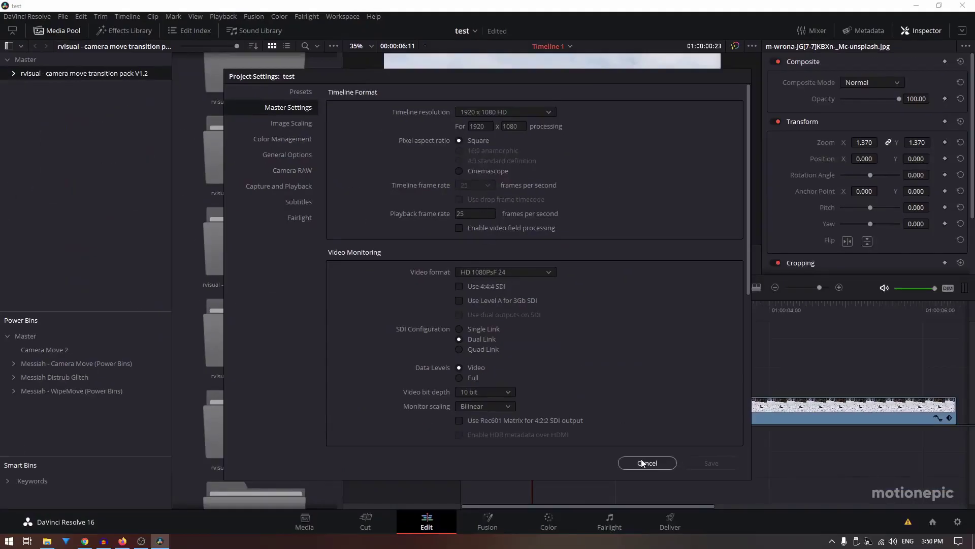
{"action": "left_click", "coordinate": [642, 463]}
{"action": "scroll", "coordinate": [245, 227], "scroll_direction": "down", "scroll_amount": 6}
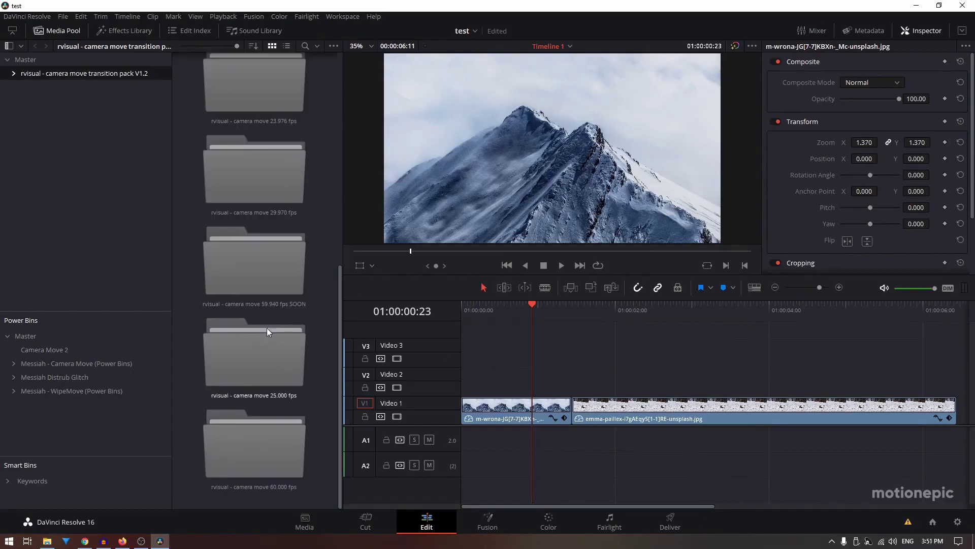
Open the 'rvisual - camera move 25.000 fps' folder and scroll down to the zoom in clip
{"action": "left_click", "coordinate": [267, 349]}
{"action": "double_click", "coordinate": [254, 362]}
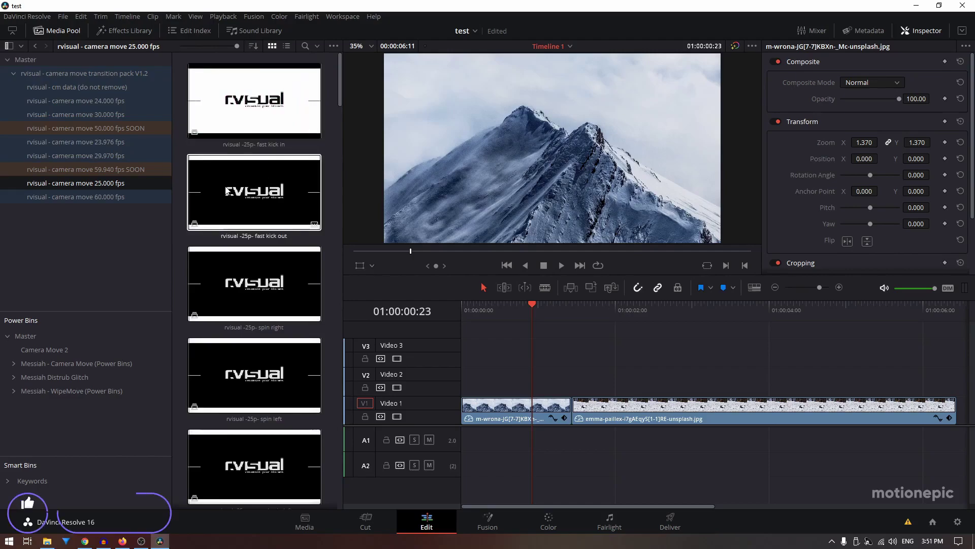
{"action": "scroll", "coordinate": [261, 218], "scroll_direction": "down", "scroll_amount": 10}
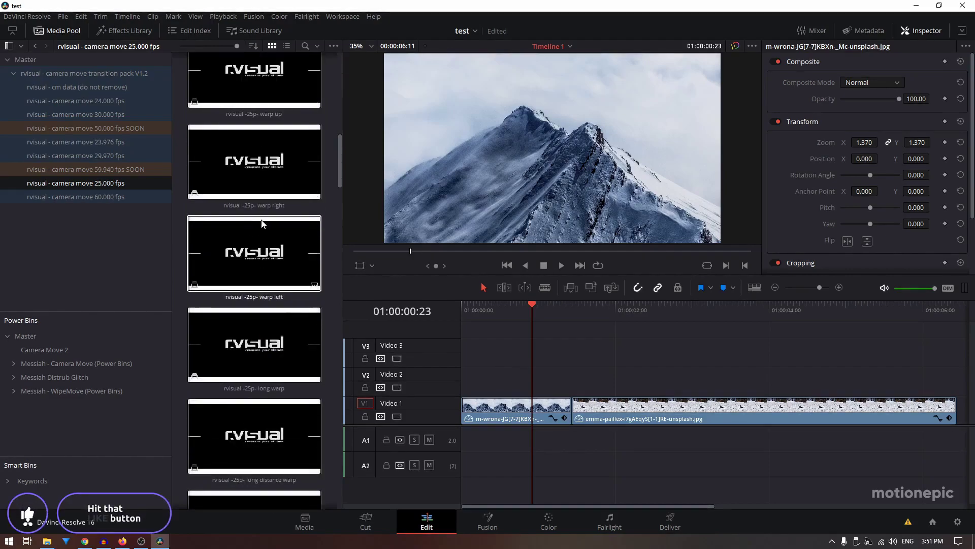
{"action": "scroll", "coordinate": [249, 330], "scroll_direction": "down", "scroll_amount": 5}
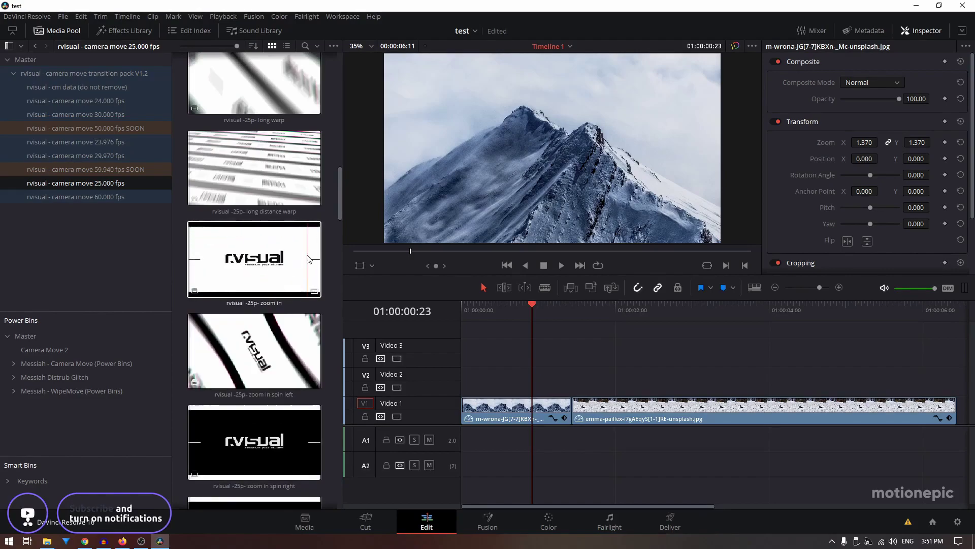
Place the 'rvisual -25p- zoom in' clip on Video 2 at the timeline start and mute A2
{"action": "left_click_drag", "start_coordinate": [218, 256], "coordinate": [503, 380]}
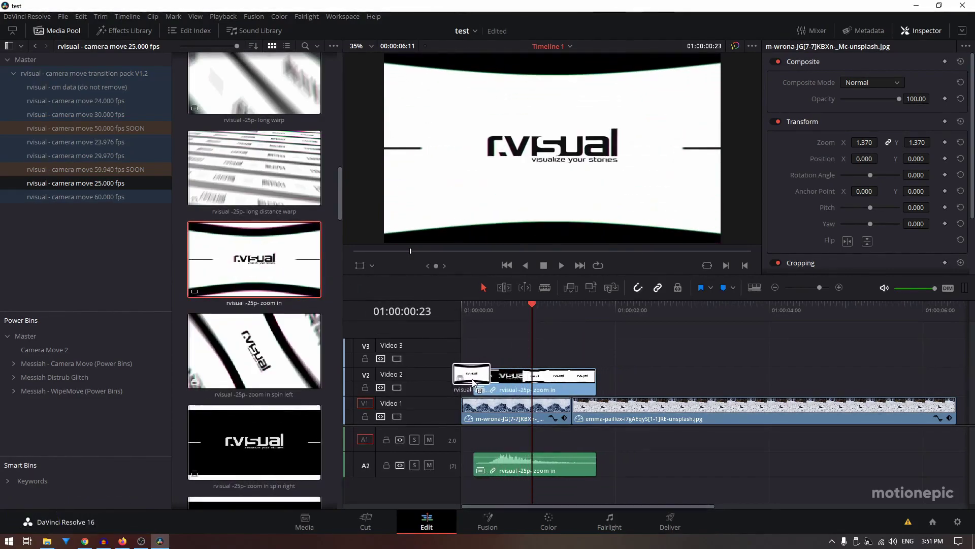
{"action": "key", "text": "Home"}
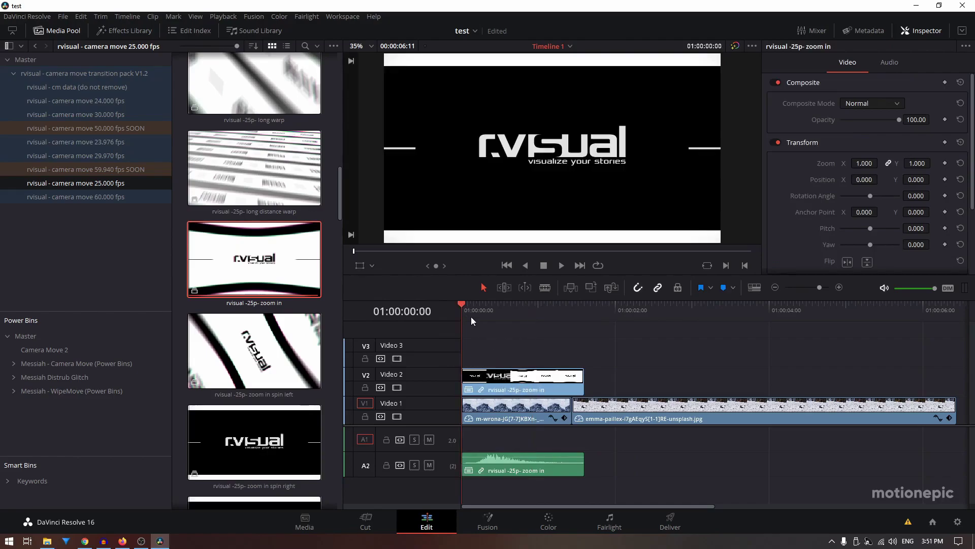
{"action": "left_click", "coordinate": [490, 320]}
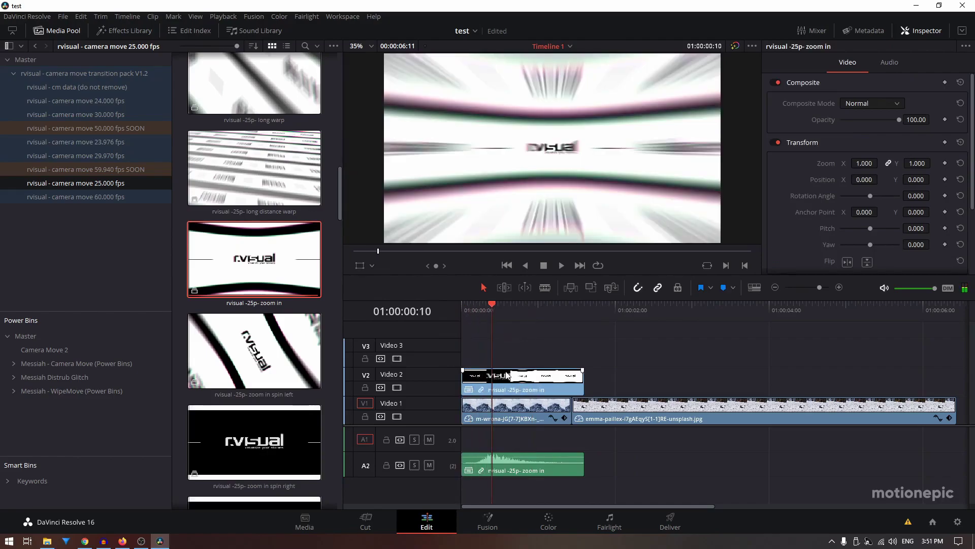
{"action": "left_click", "coordinate": [429, 466]}
Play the zoom in transition from the start, then select the clip and its audio
{"action": "left_click_drag", "start_coordinate": [488, 316], "coordinate": [394, 319]}
{"action": "key", "text": "space"}
{"action": "key", "text": "space"}
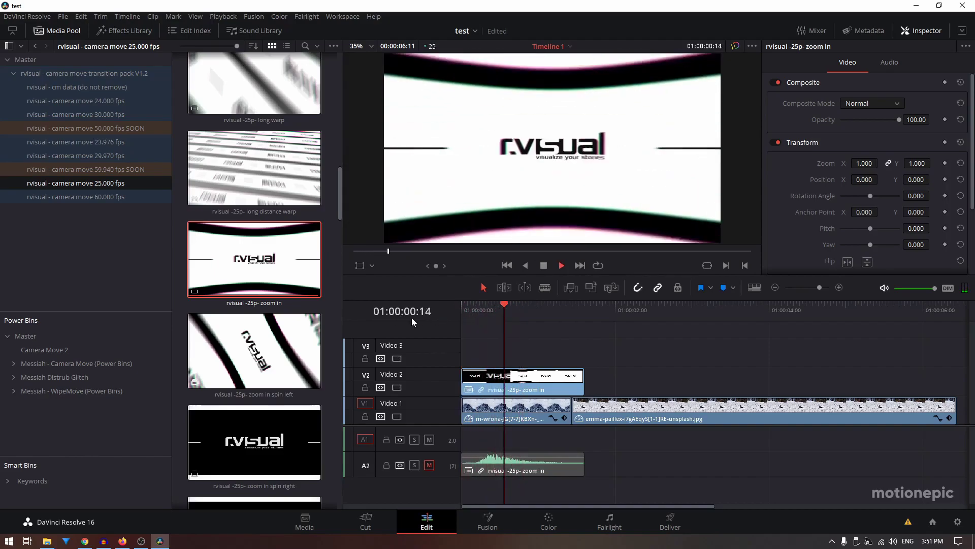
{"action": "key", "text": "space"}
{"action": "left_click", "coordinate": [479, 313]}
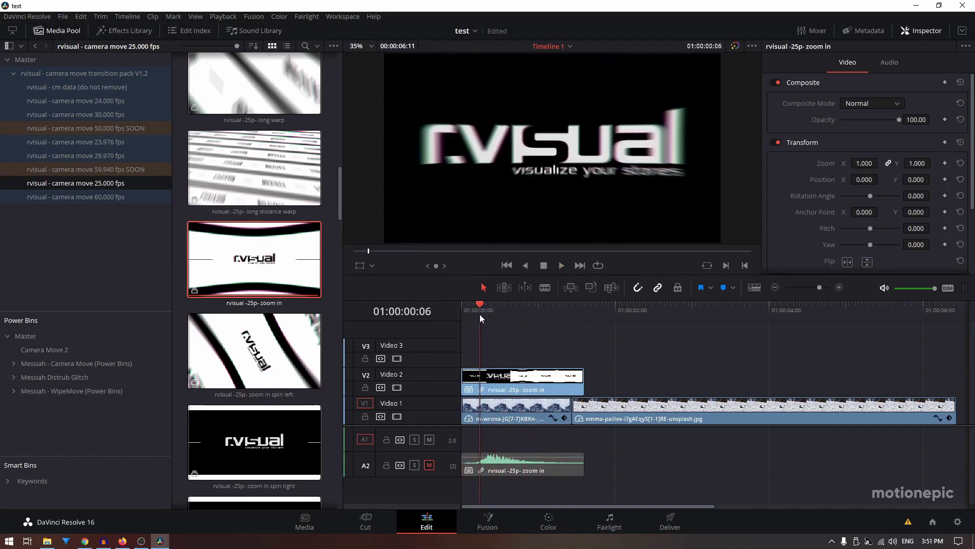
{"action": "left_click", "coordinate": [506, 385]}
Decompose the zoom in clip in place and delete its two PREVIEW clips on Video 3
{"action": "right_click", "coordinate": [505, 385]}
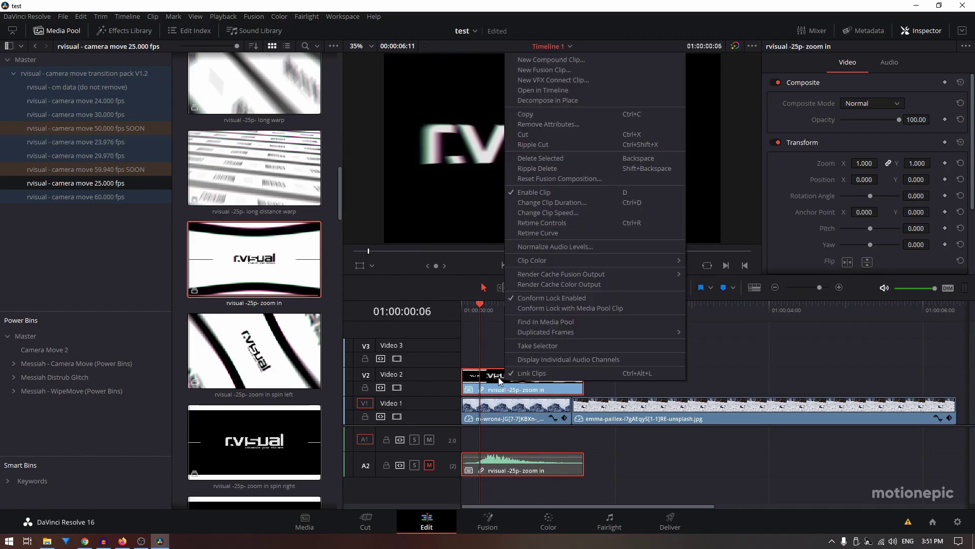
{"action": "left_click", "coordinate": [541, 101]}
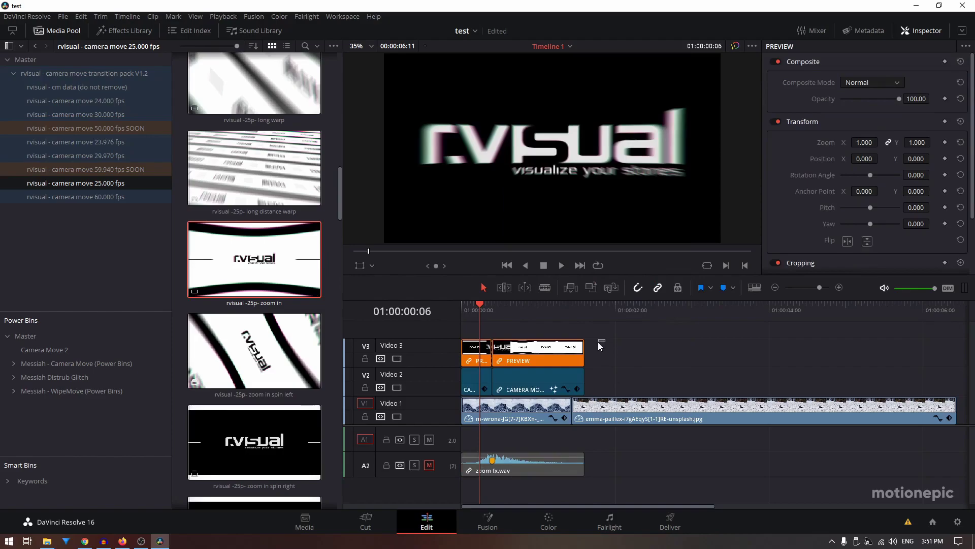
{"action": "left_click", "coordinate": [482, 362]}
{"action": "key", "text": "Delete"}
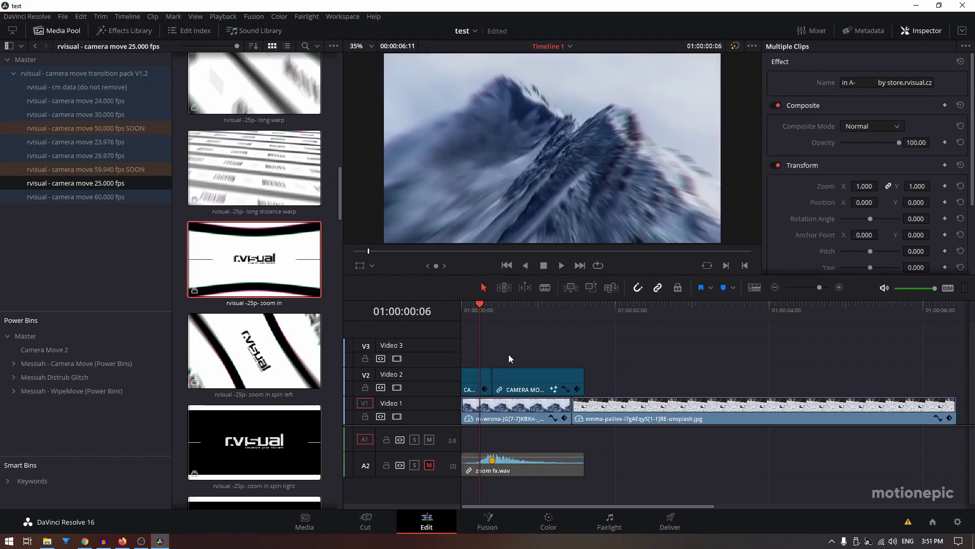
Slide the camera move clips and audio right so their frame-10 mark meets the mountain–skier cut
{"action": "left_click_drag", "start_coordinate": [513, 391], "coordinate": [553, 386]}
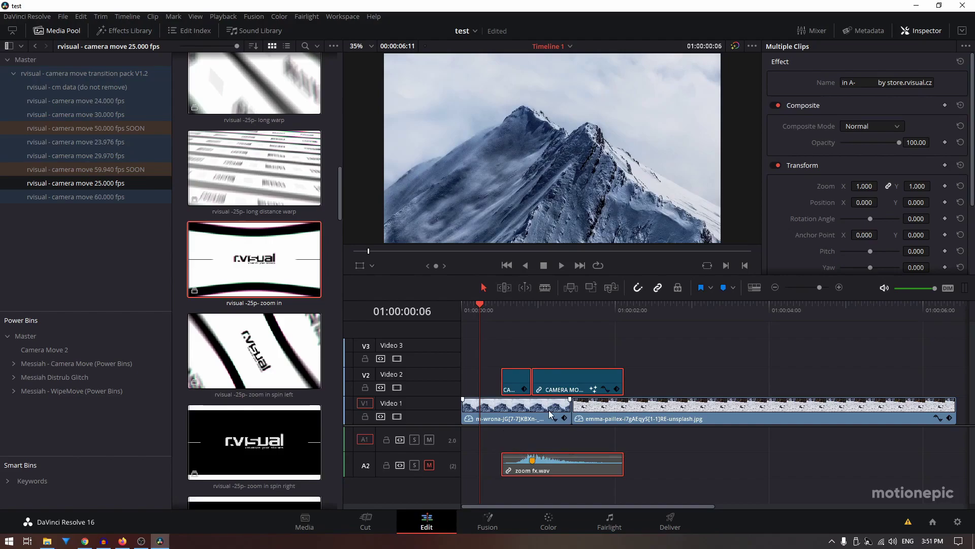
{"action": "left_click_drag", "start_coordinate": [546, 390], "coordinate": [580, 393]}
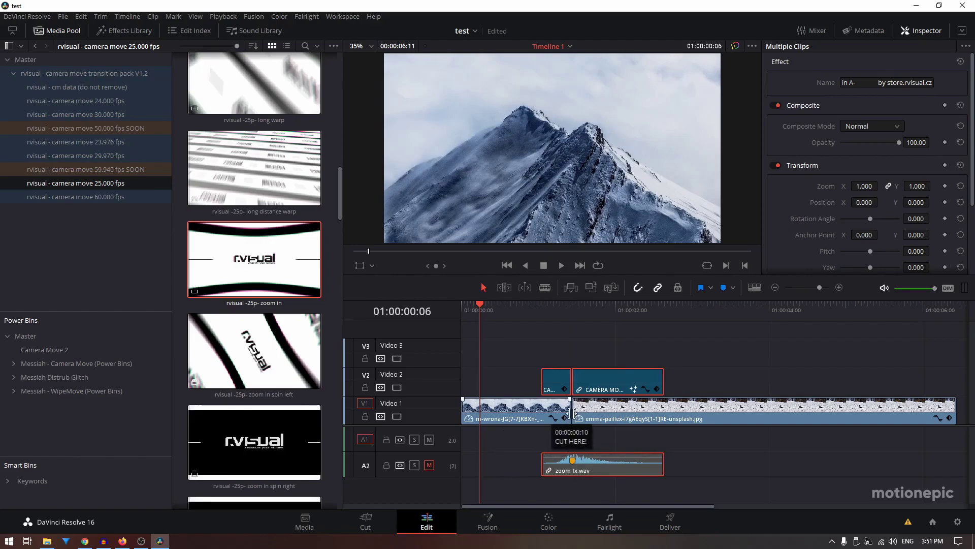
{"action": "left_click", "coordinate": [540, 308]}
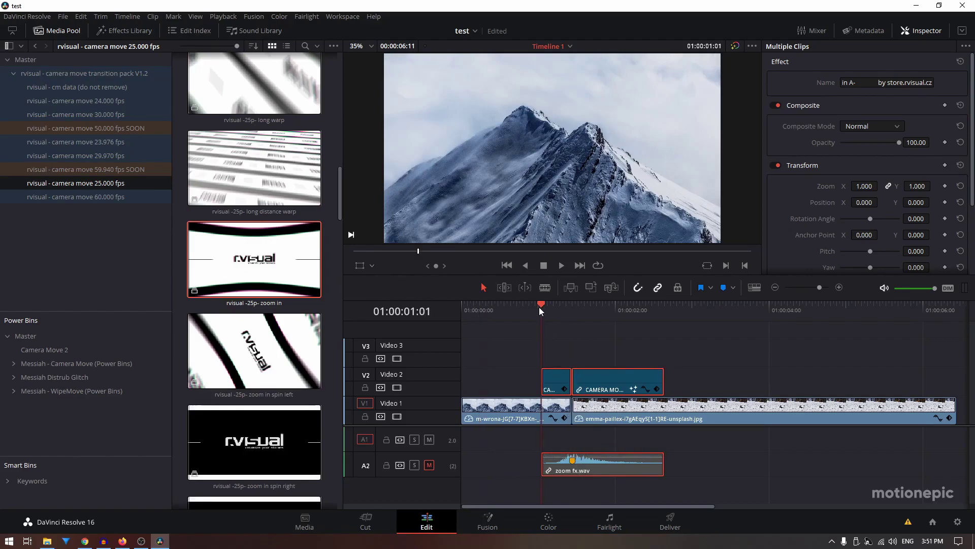
Play the transition back and park the playhead on its first frame
{"action": "left_click_drag", "start_coordinate": [539, 308], "coordinate": [523, 309]}
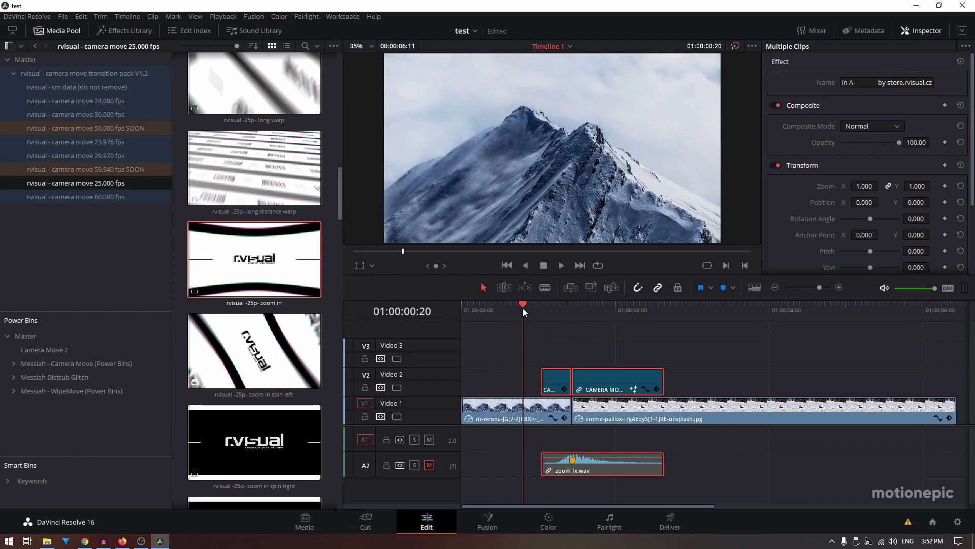
{"action": "key", "text": "space"}
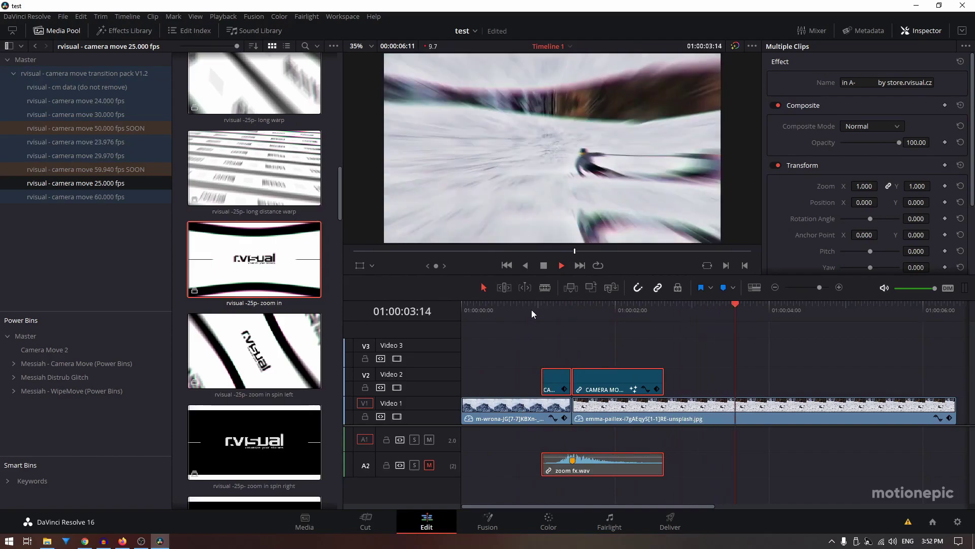
{"action": "key", "text": "space"}
{"action": "left_click", "coordinate": [528, 309]}
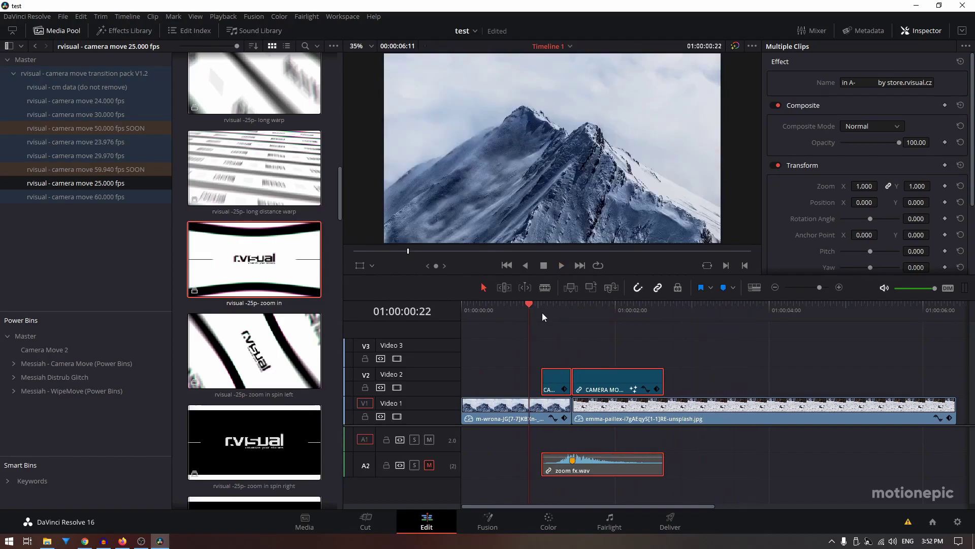
{"action": "left_click", "coordinate": [541, 313]}
{"action": "left_click", "coordinate": [528, 309]}
{"action": "left_click", "coordinate": [540, 313]}
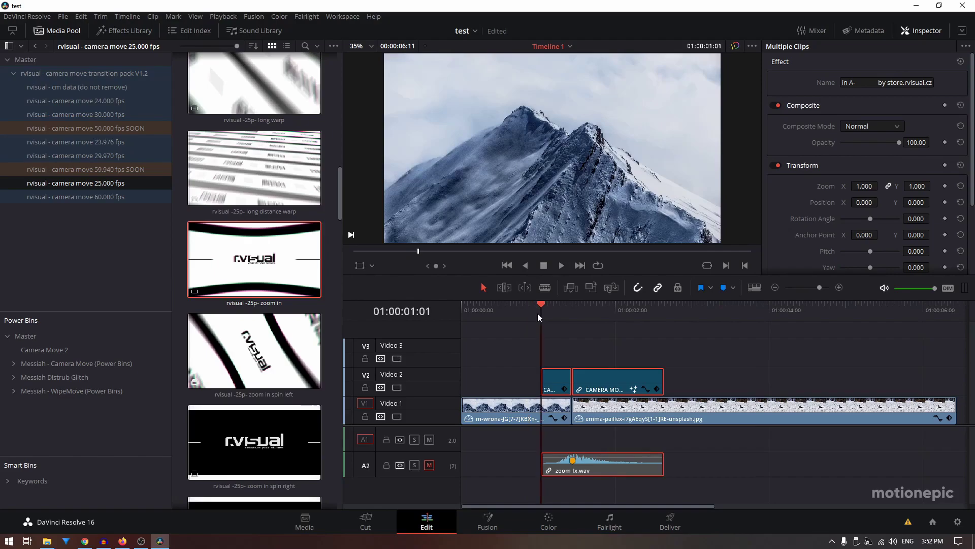
Blade-cut the Video 1 footage at the transition's start and end, then select the transition and footage clips
{"action": "left_click", "coordinate": [544, 287]}
{"action": "left_click", "coordinate": [542, 409]}
{"action": "left_click", "coordinate": [665, 415]}
{"action": "left_click", "coordinate": [482, 287]}
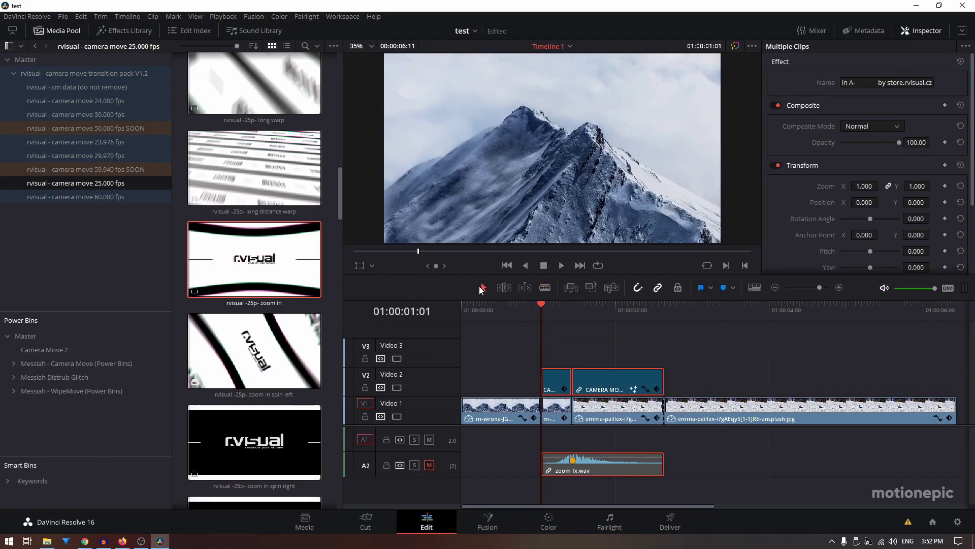
{"action": "left_click_drag", "start_coordinate": [548, 349], "coordinate": [614, 409]}
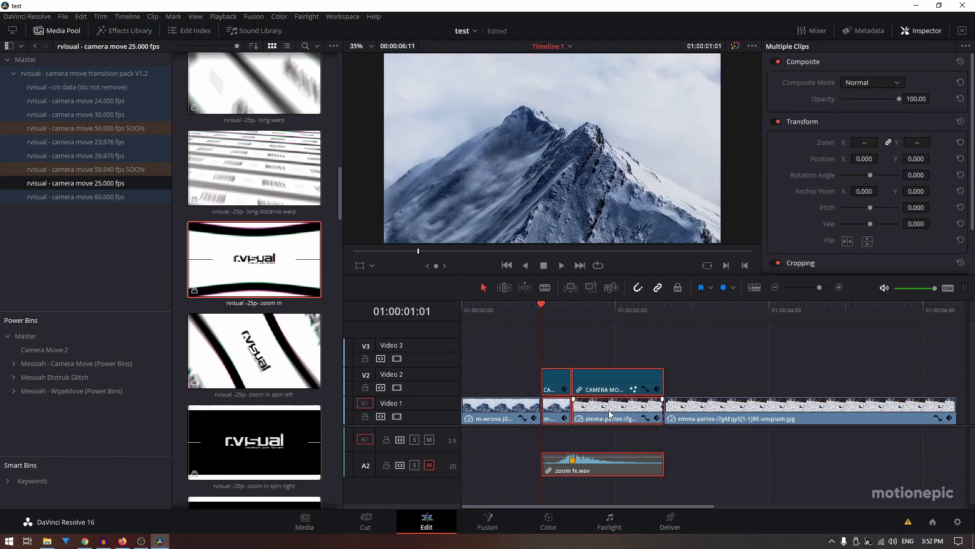
Combine the selected transition layers and footage into a compound clip named 'tran'
{"action": "right_click", "coordinate": [609, 409]}
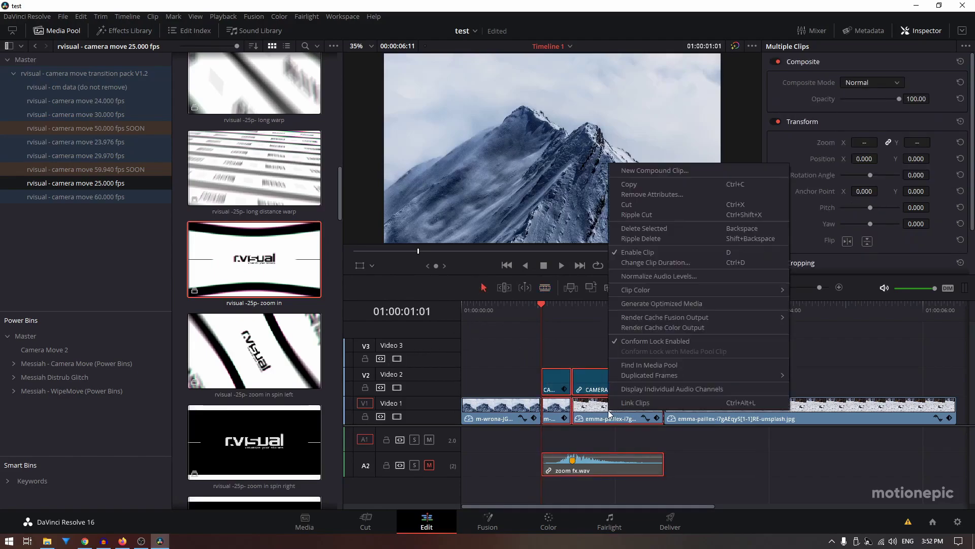
{"action": "left_click", "coordinate": [632, 171]}
{"action": "type", "text": "tram"}
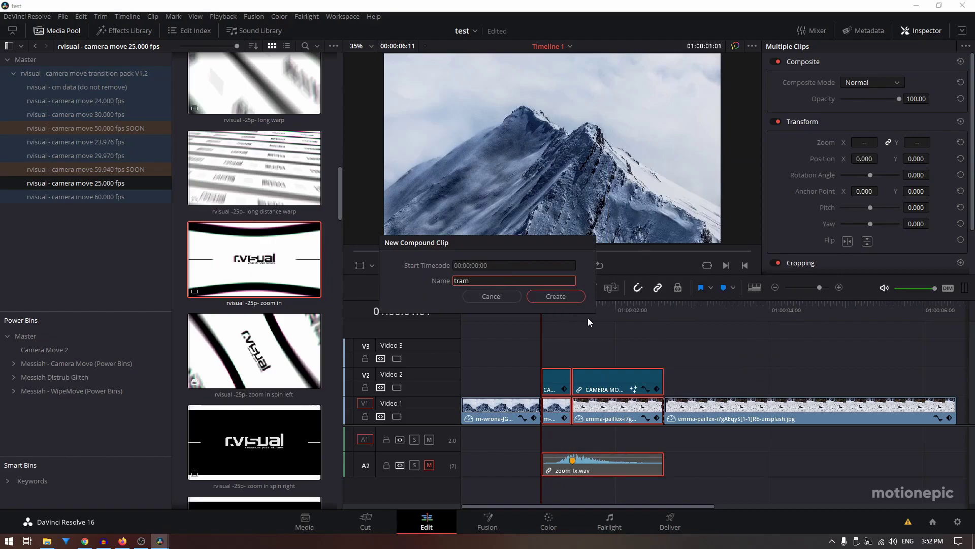
{"action": "key", "text": "BackSpace"}
{"action": "type", "text": "n"}
{"action": "left_click", "coordinate": [559, 296]}
Set Render Cache Fusion Output to On for the tran compound clip
{"action": "left_click", "coordinate": [586, 405]}
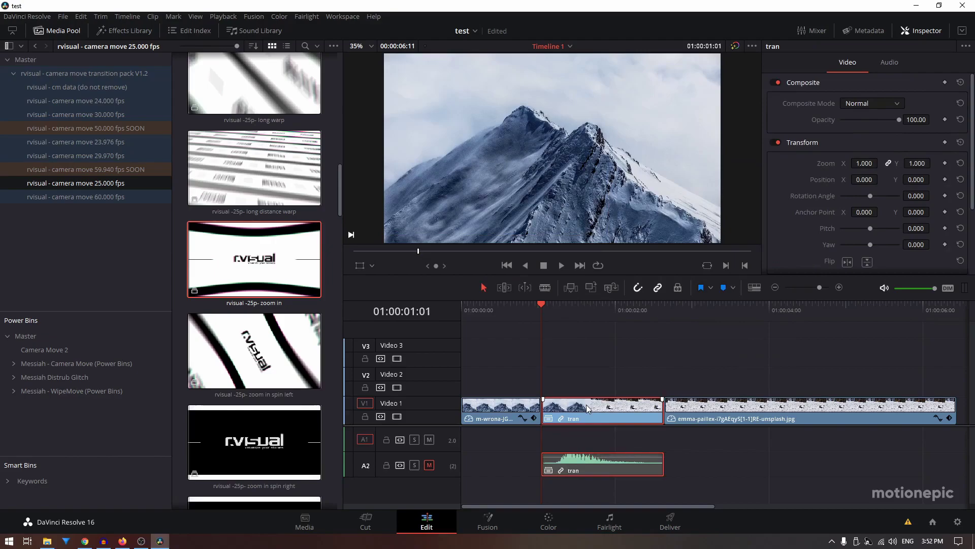
{"action": "right_click", "coordinate": [573, 408]}
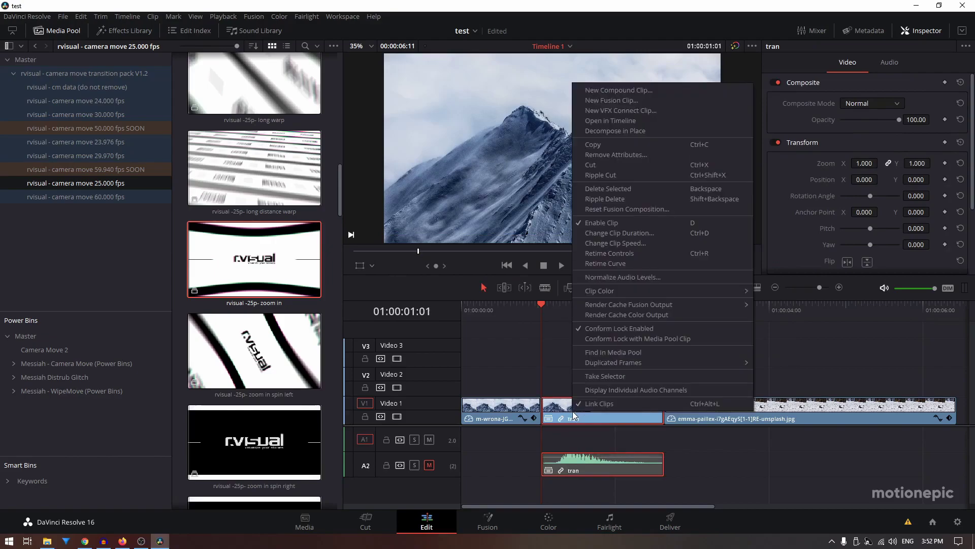
{"action": "mouse_move", "coordinate": [637, 307]}
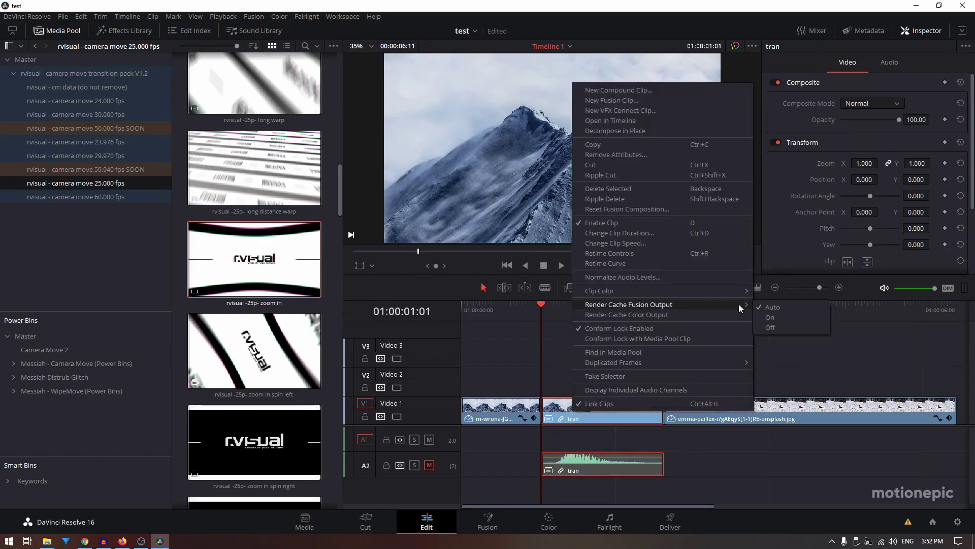
{"action": "left_click", "coordinate": [773, 318]}
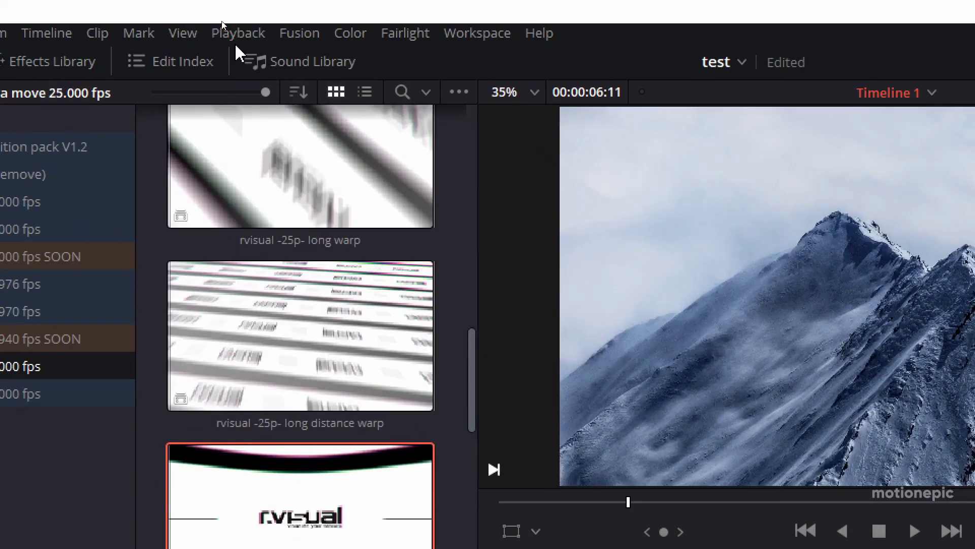
Confirm the timeline render cache is set to User and clear the clip selection
{"action": "left_click", "coordinate": [236, 33]}
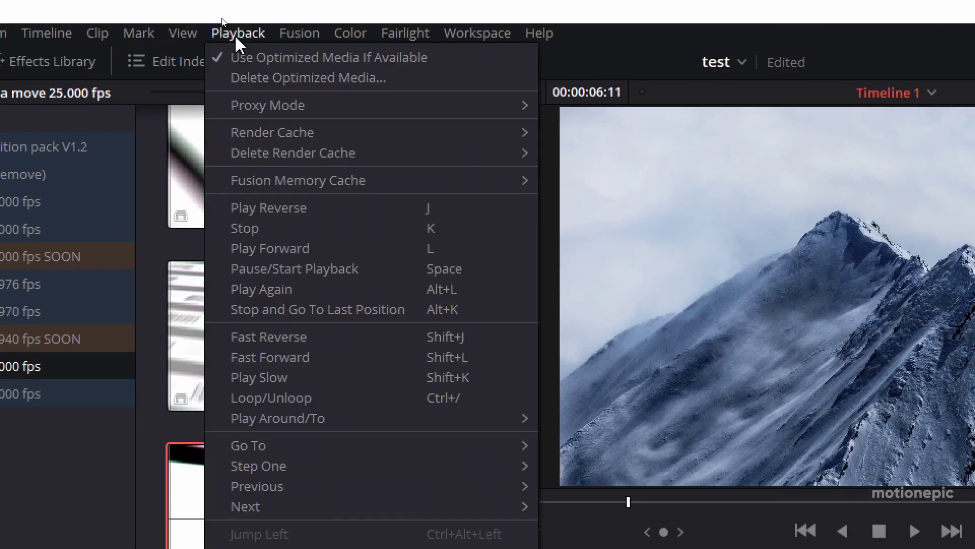
{"action": "mouse_move", "coordinate": [462, 136]}
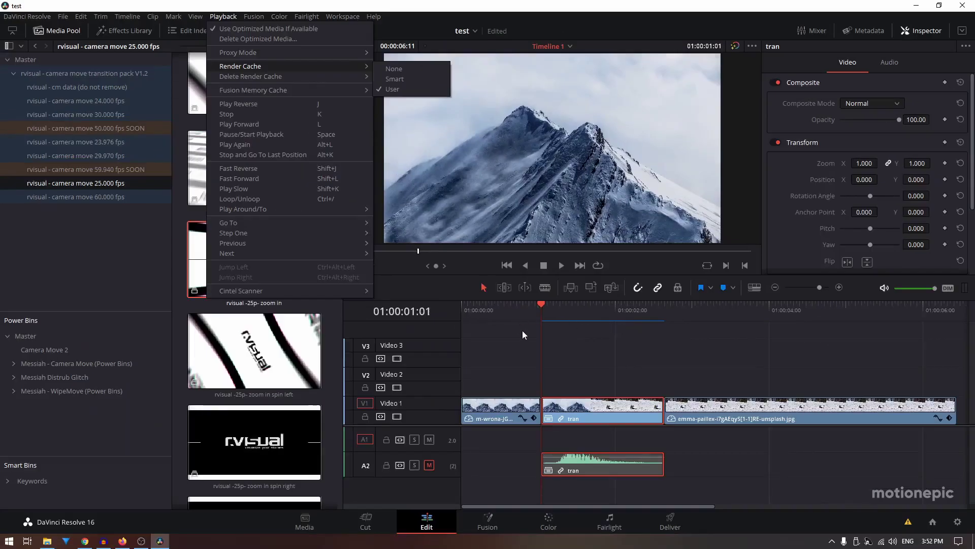
{"action": "left_click", "coordinate": [523, 330]}
Play the mountain-to-skier zoom transition from just before the cut, then stop
{"action": "left_click", "coordinate": [527, 314]}
{"action": "key", "text": "space"}
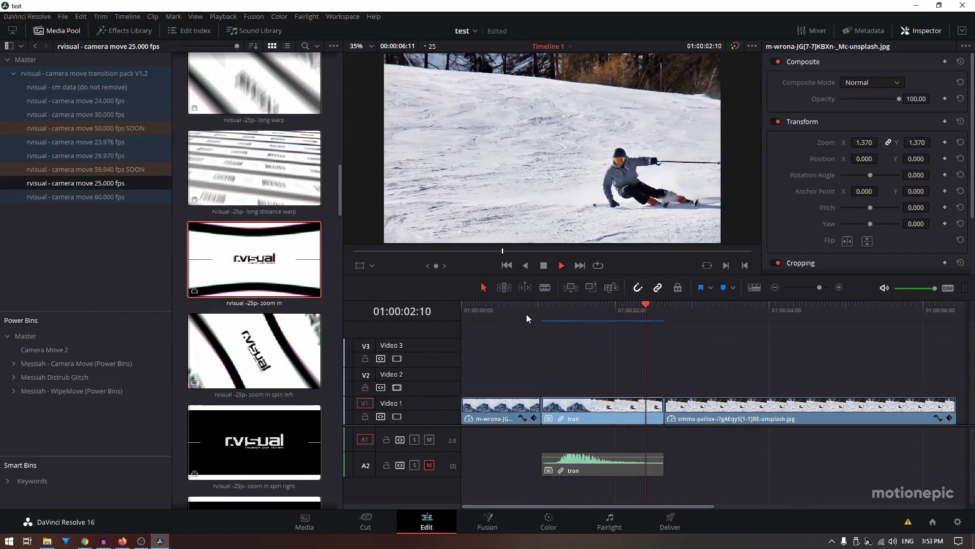
{"action": "left_click", "coordinate": [526, 314]}
{"action": "key", "text": "space"}
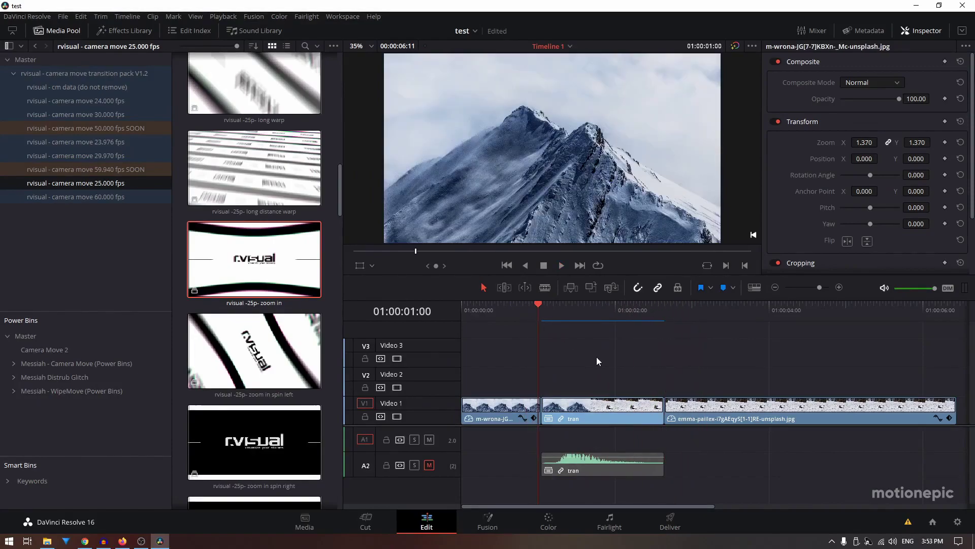
Break apart the tran compound clip and inspect the first camera-move clip's zoominA1 node in Fusion
{"action": "key", "text": "ctrl+z"}
{"action": "left_click", "coordinate": [554, 314]}
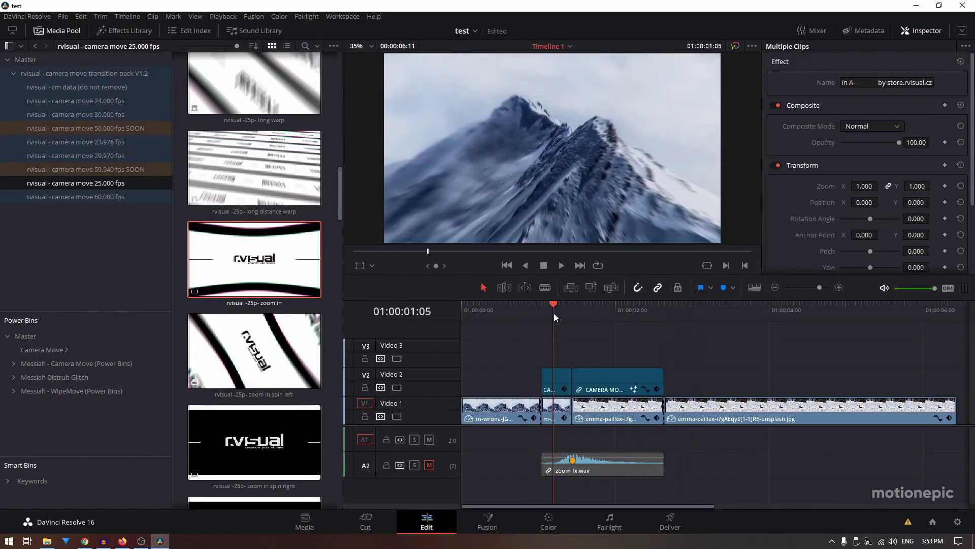
{"action": "left_click", "coordinate": [563, 381]}
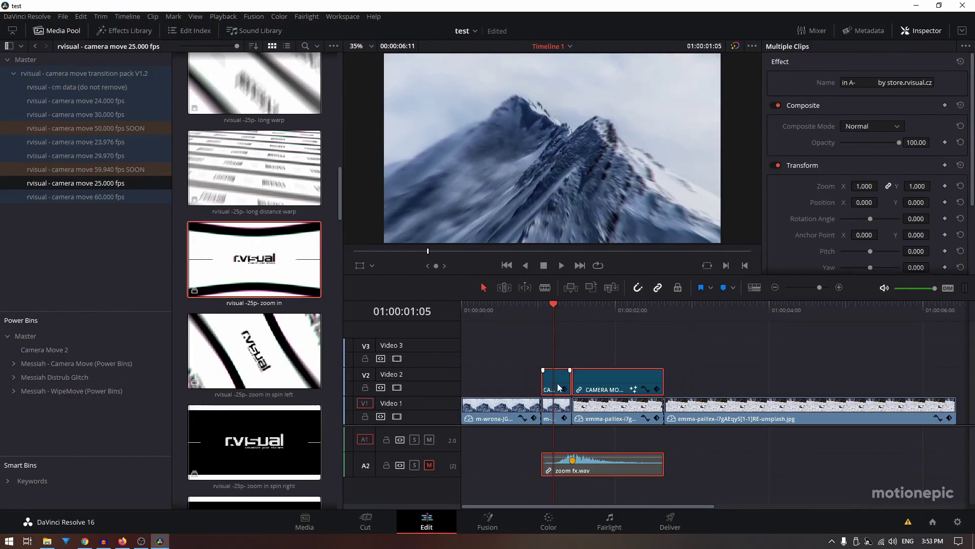
{"action": "left_click", "coordinate": [485, 522]}
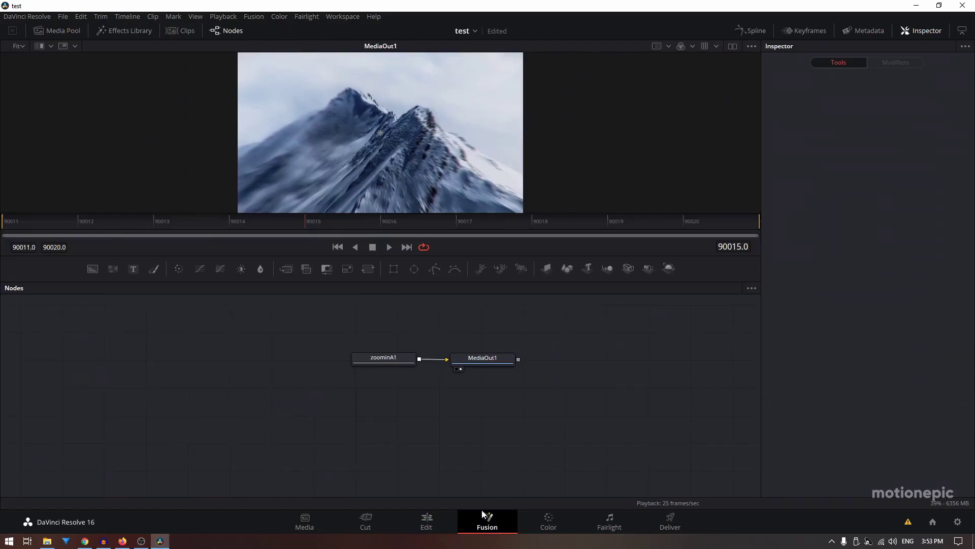
{"action": "left_click", "coordinate": [379, 360]}
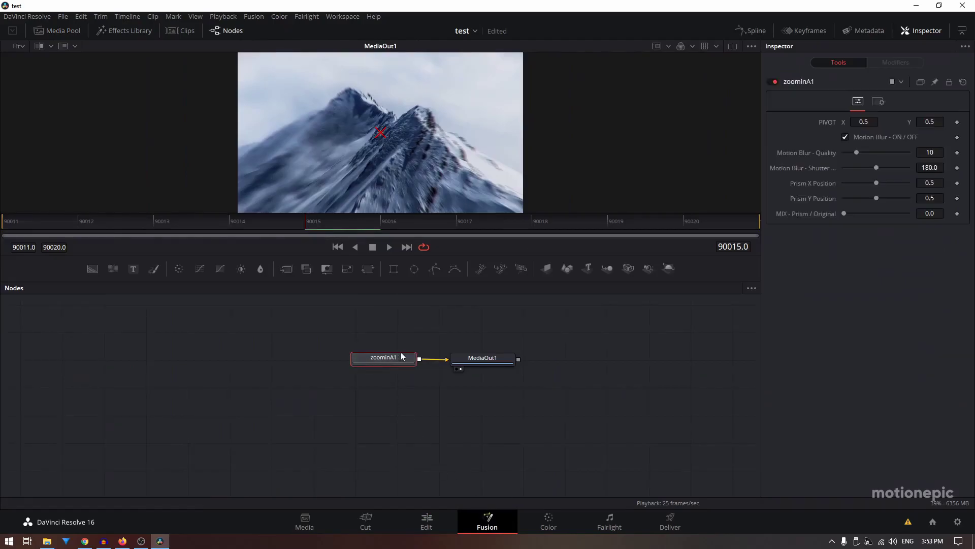
{"action": "left_click", "coordinate": [426, 522]}
Check the skier half's camera-move clip in Fusion, then return the playhead to the transition start
{"action": "left_click", "coordinate": [591, 306]}
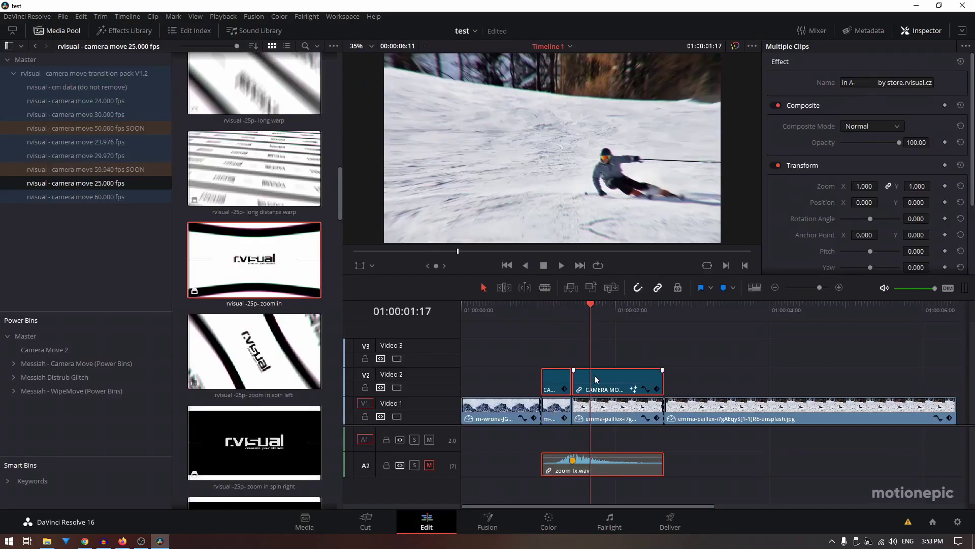
{"action": "left_click", "coordinate": [479, 523]}
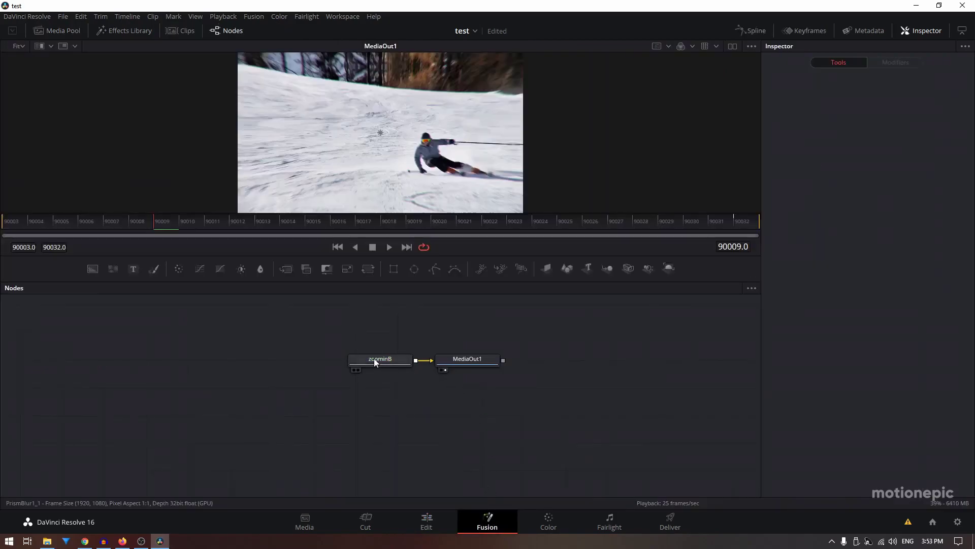
{"action": "left_click", "coordinate": [431, 520]}
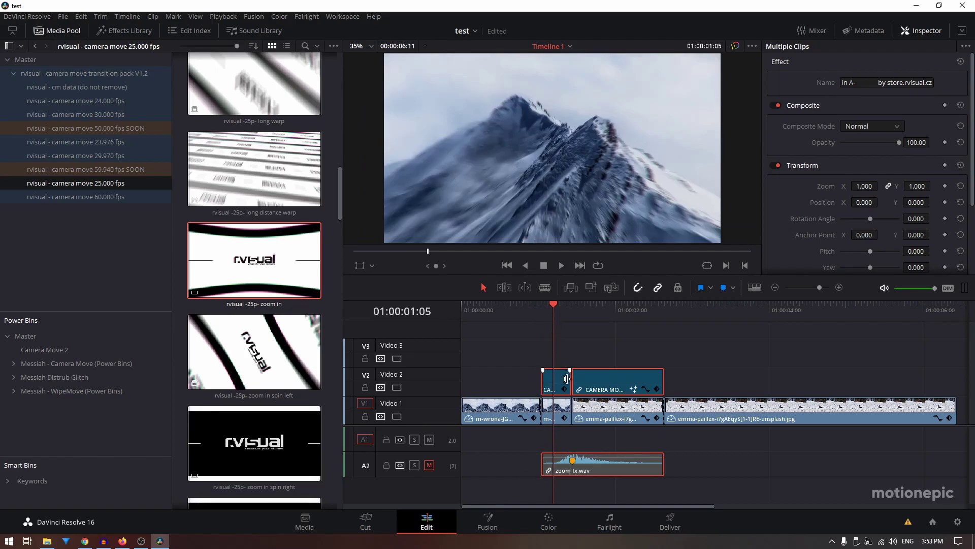
{"action": "left_click", "coordinate": [542, 313]}
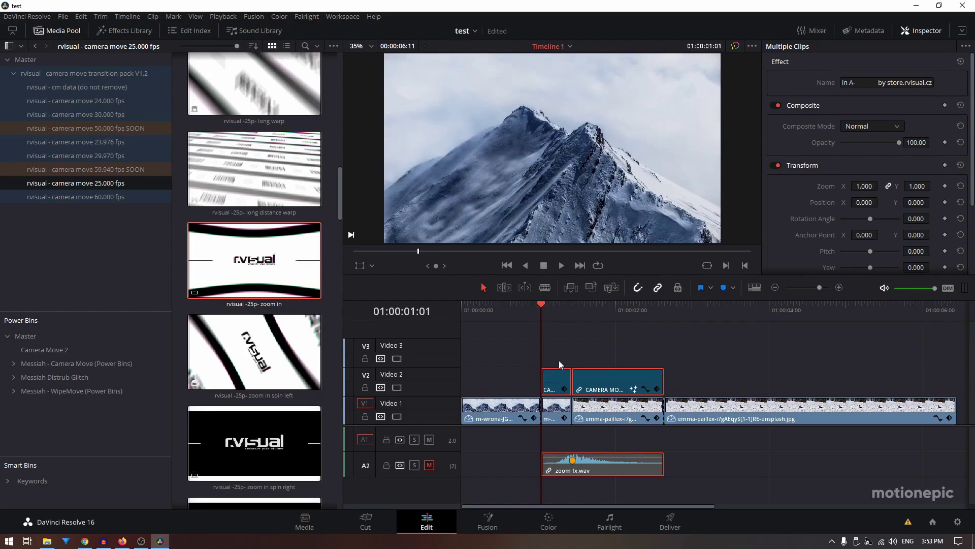
Select zoominA1 in Fusion and scrub its zoom through to frame 90020
{"action": "left_click", "coordinate": [487, 519]}
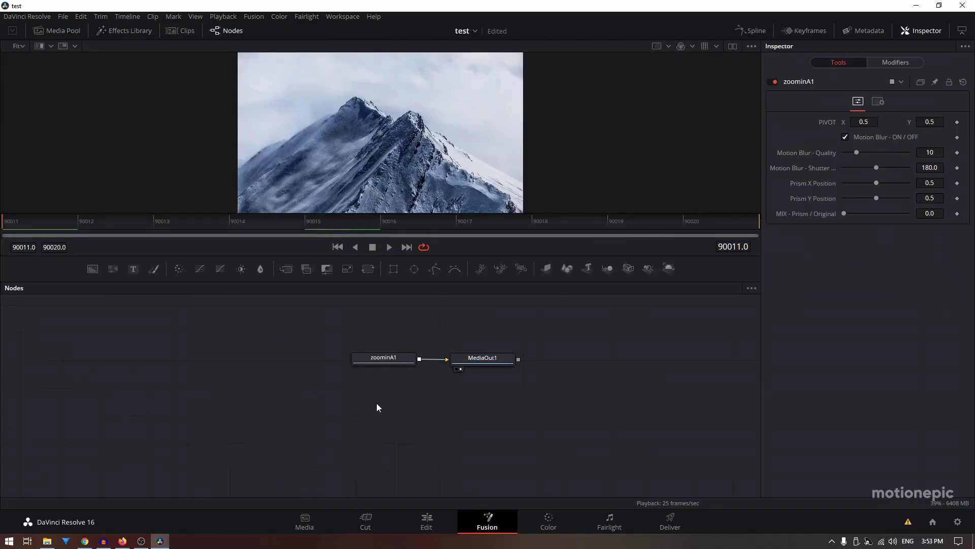
{"action": "left_click_drag", "start_coordinate": [389, 362], "coordinate": [369, 362]}
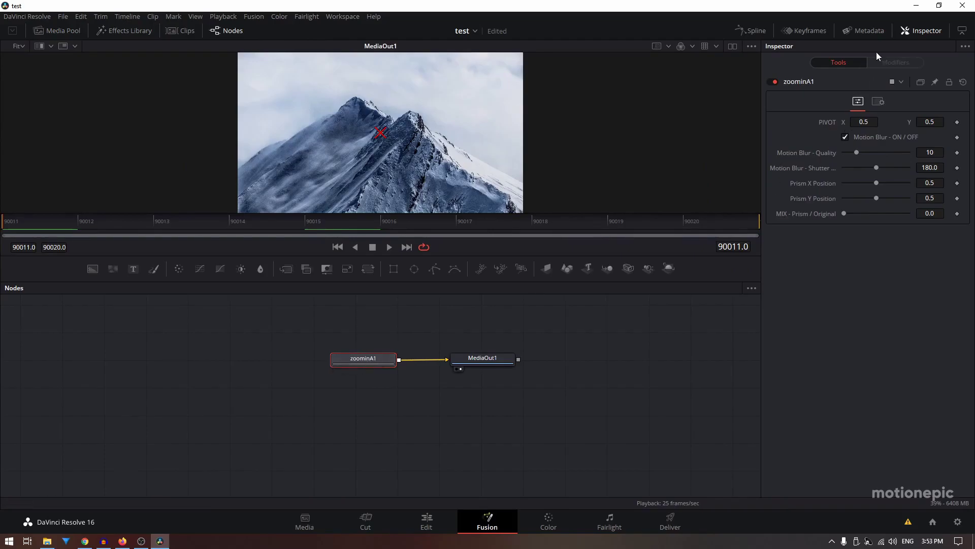
{"action": "left_click", "coordinate": [914, 32]}
{"action": "left_click", "coordinate": [913, 32]}
{"action": "left_click_drag", "start_coordinate": [303, 221], "coordinate": [386, 223]}
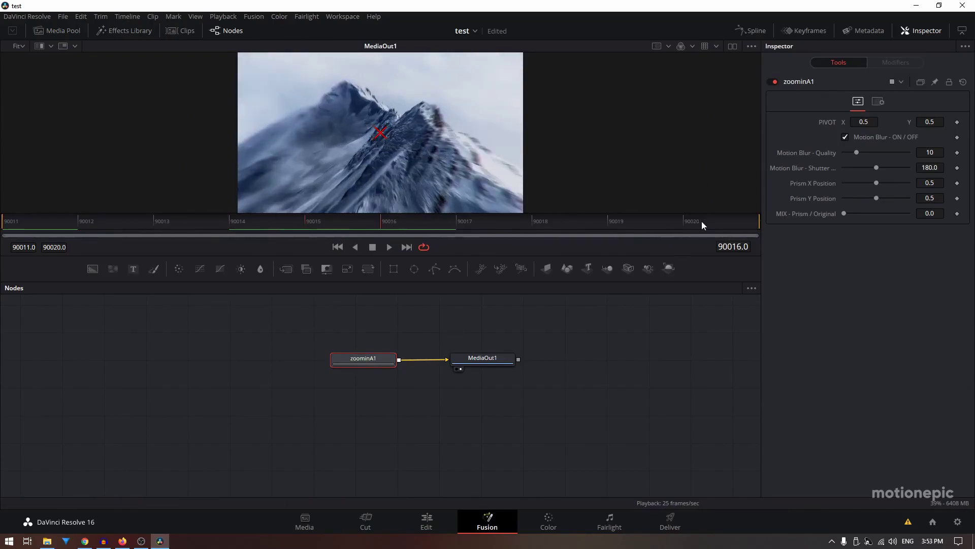
{"action": "mouse_move", "coordinate": [702, 222]}
{"action": "left_mouse_down"}
{"action": "mouse_move", "coordinate": [681, 223]}
{"action": "mouse_move", "coordinate": [690, 223]}
{"action": "left_mouse_up"}
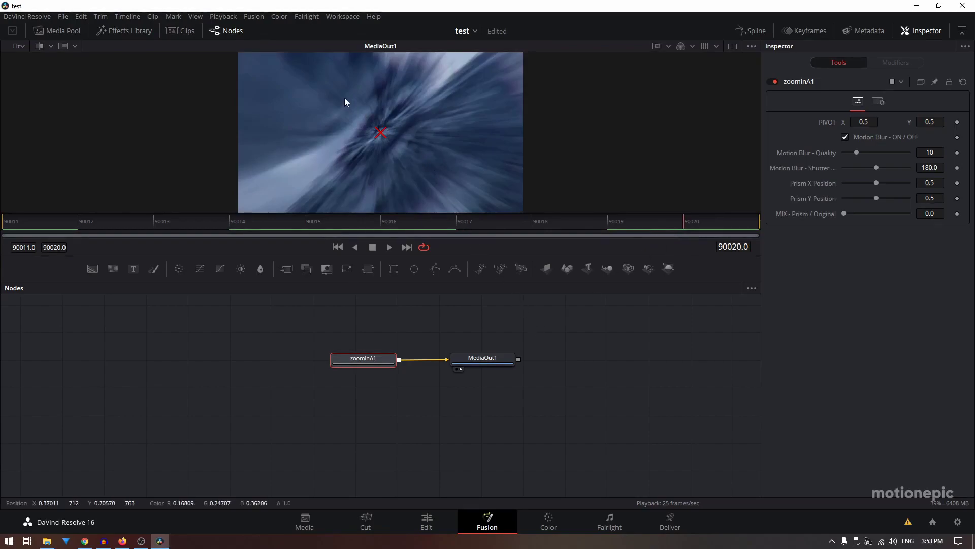
Toggle zoominA1's motion blur off and on and raise Motion Blur Quality to 10
{"action": "left_click", "coordinate": [845, 136]}
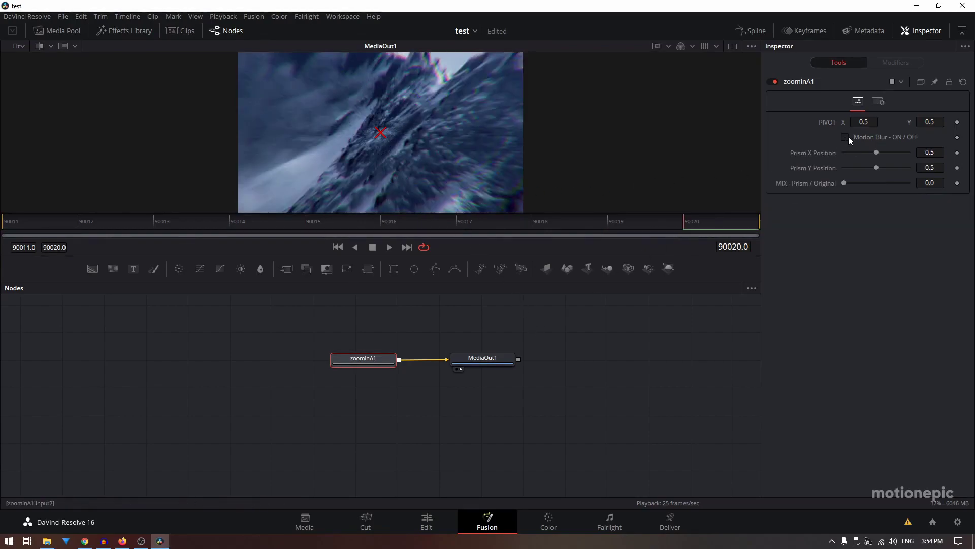
{"action": "left_click", "coordinate": [847, 137]}
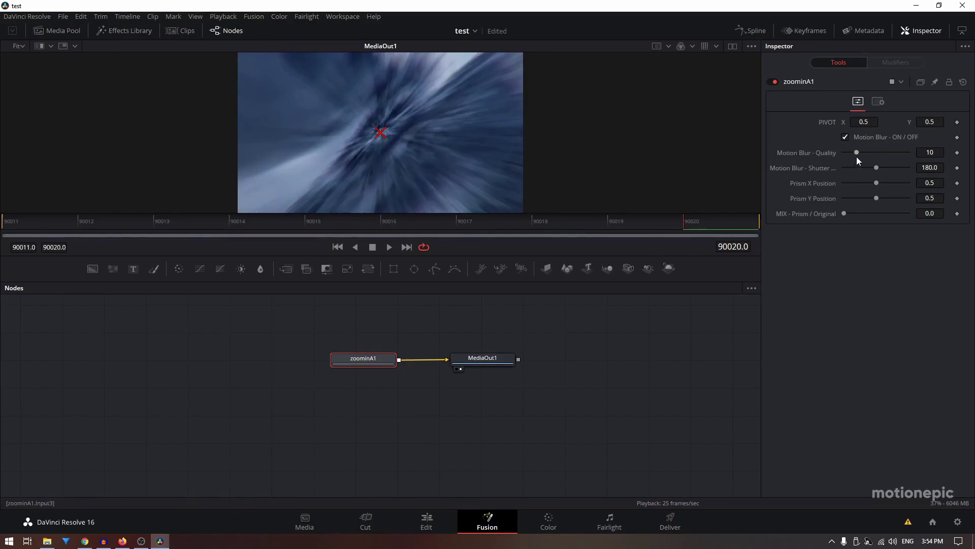
{"action": "mouse_move", "coordinate": [858, 152]}
{"action": "left_mouse_down"}
{"action": "mouse_move", "coordinate": [874, 154]}
{"action": "mouse_move", "coordinate": [839, 153]}
{"action": "mouse_move", "coordinate": [859, 156]}
{"action": "left_mouse_up"}
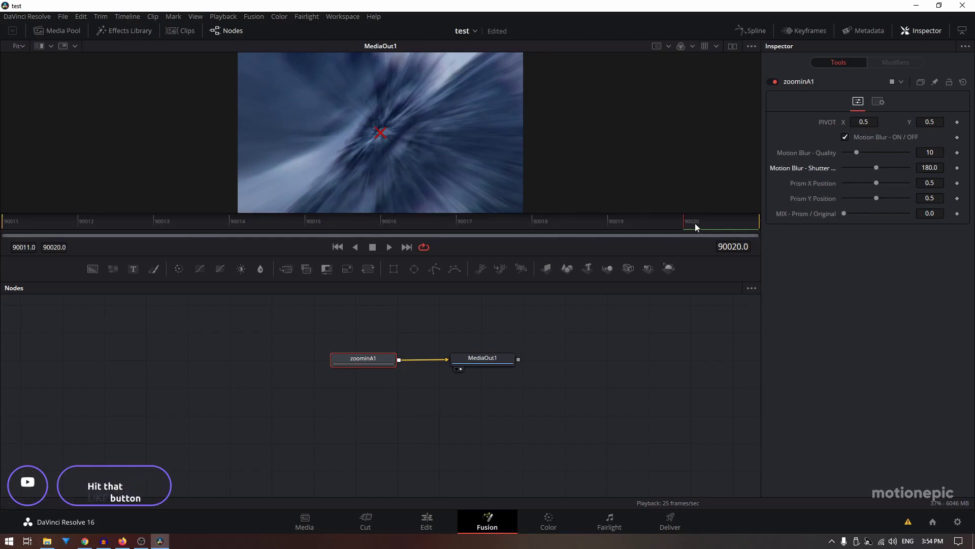
{"action": "mouse_move", "coordinate": [695, 223]}
{"action": "left_mouse_down"}
{"action": "mouse_move", "coordinate": [672, 222]}
{"action": "mouse_move", "coordinate": [703, 224]}
{"action": "left_mouse_up"}
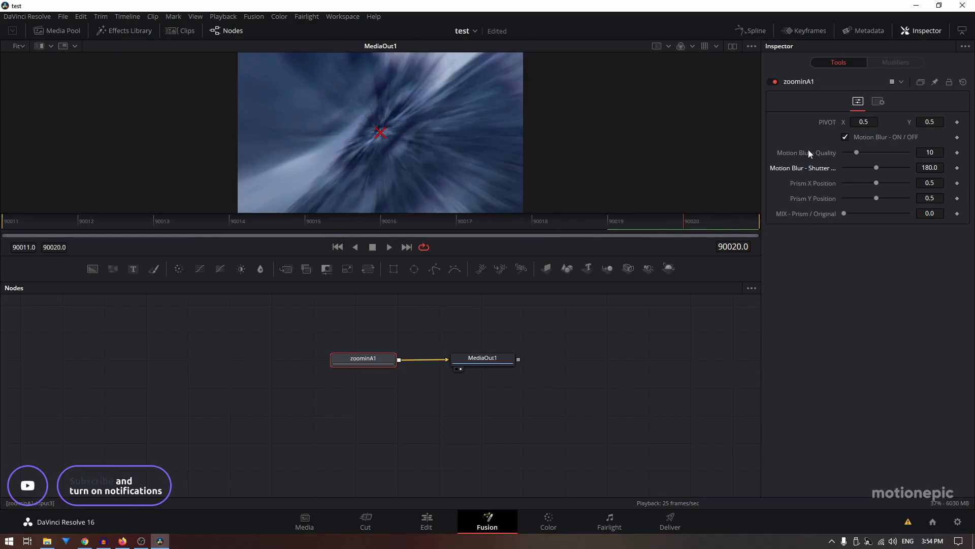
Turn off zoominA1's motion blur, enlarge the viewer, and compare prism Mix 1.0 before returning it to 0.0
{"action": "left_click", "coordinate": [846, 137]}
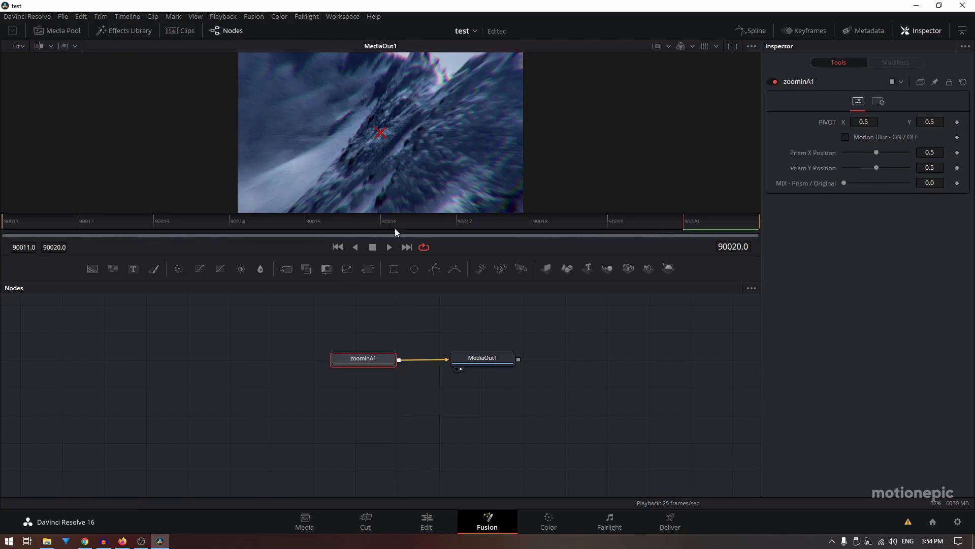
{"action": "left_click_drag", "start_coordinate": [388, 281], "coordinate": [389, 399]}
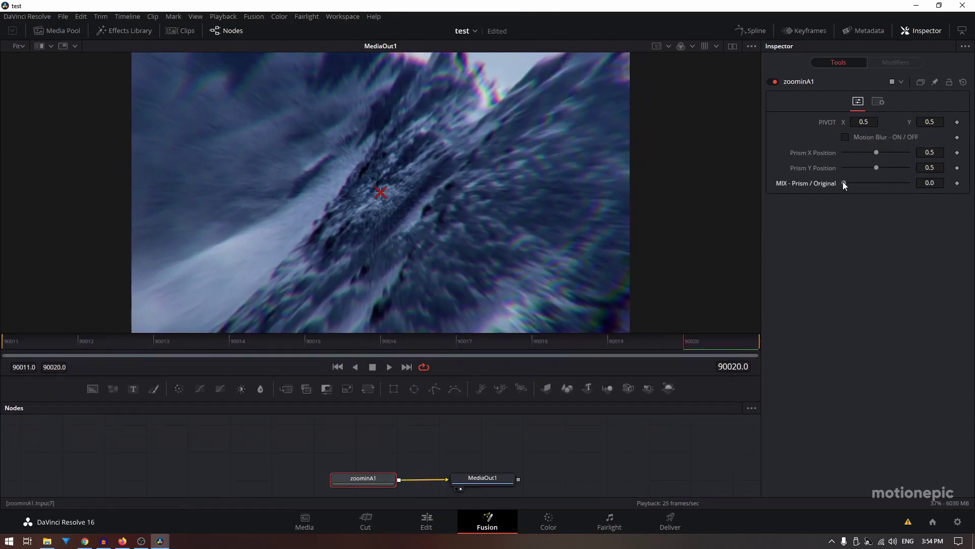
{"action": "left_click_drag", "start_coordinate": [843, 182], "coordinate": [955, 191]}
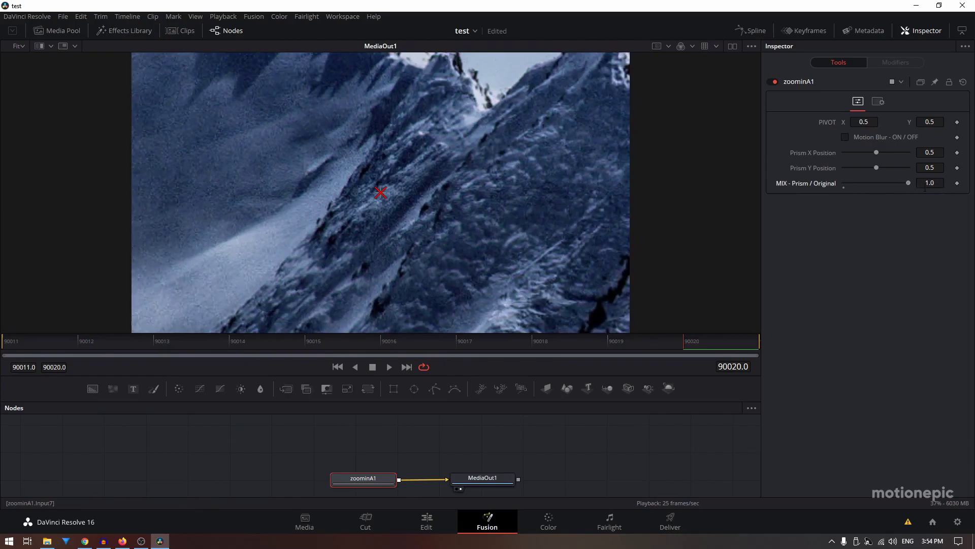
{"action": "left_click_drag", "start_coordinate": [908, 182], "coordinate": [706, 179]}
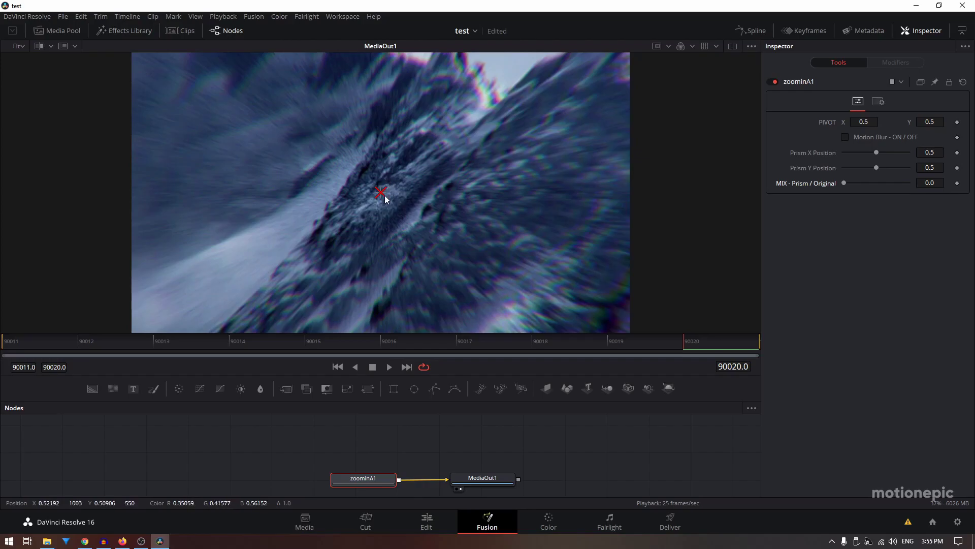
Move zoominA1's pivot to about 0.234, 0.319 and the prism centre to 0.233, 0.317
{"action": "left_click_drag", "start_coordinate": [380, 192], "coordinate": [380, 193]}
{"action": "key", "text": "ctrl+z"}
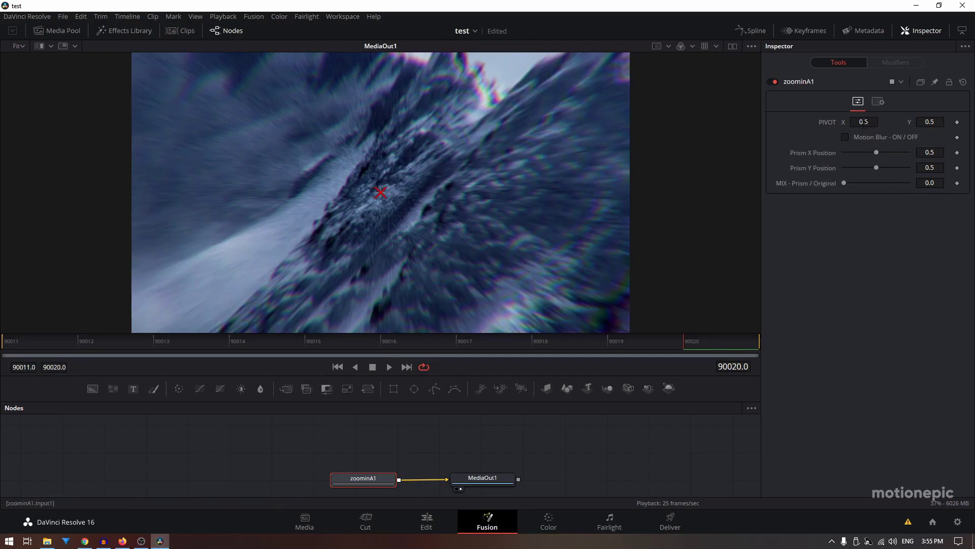
{"action": "left_click_drag", "start_coordinate": [863, 122], "coordinate": [828, 122]}
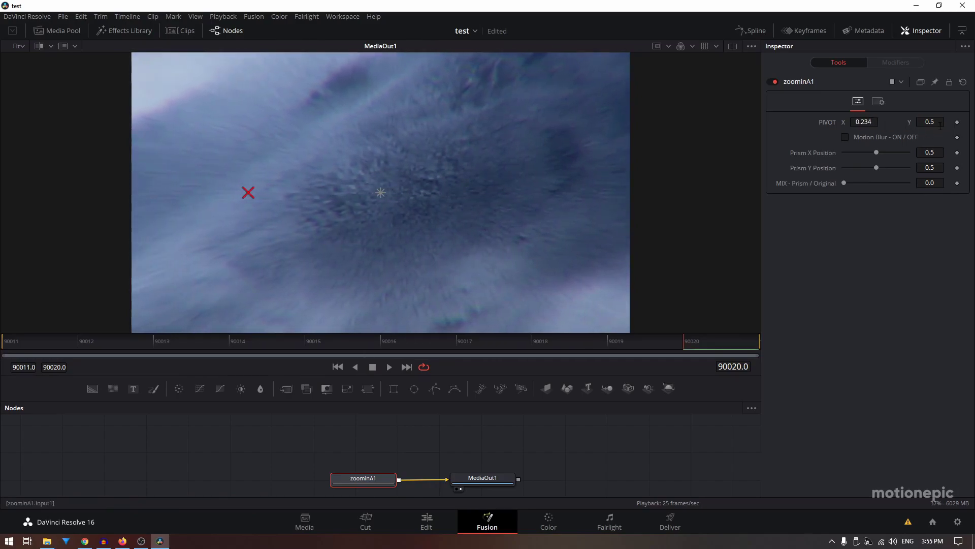
{"action": "left_click_drag", "start_coordinate": [930, 122], "coordinate": [906, 121]}
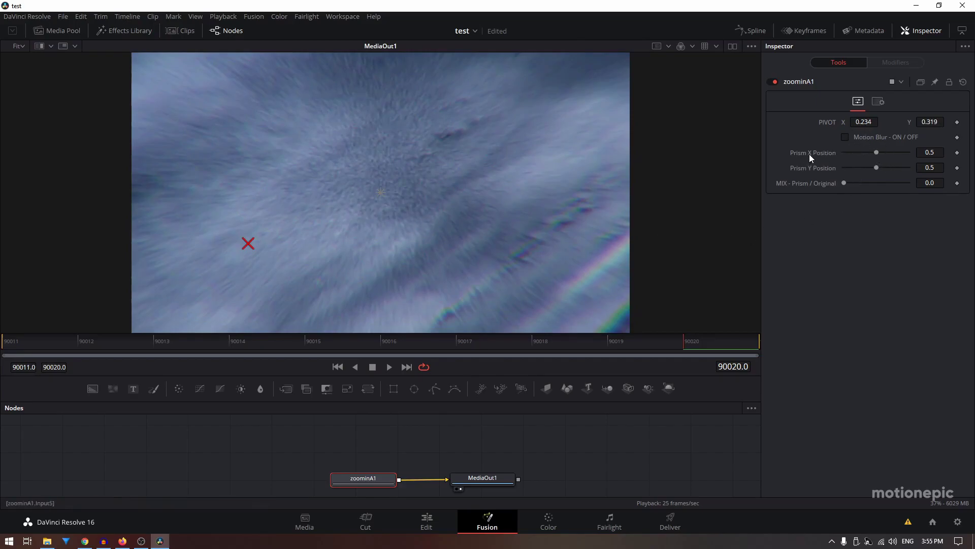
{"action": "mouse_move", "coordinate": [875, 154]}
{"action": "left_mouse_down"}
{"action": "mouse_move", "coordinate": [856, 154]}
{"action": "mouse_move", "coordinate": [872, 168]}
{"action": "mouse_move", "coordinate": [864, 167]}
{"action": "mouse_move", "coordinate": [860, 153]}
{"action": "left_mouse_up"}
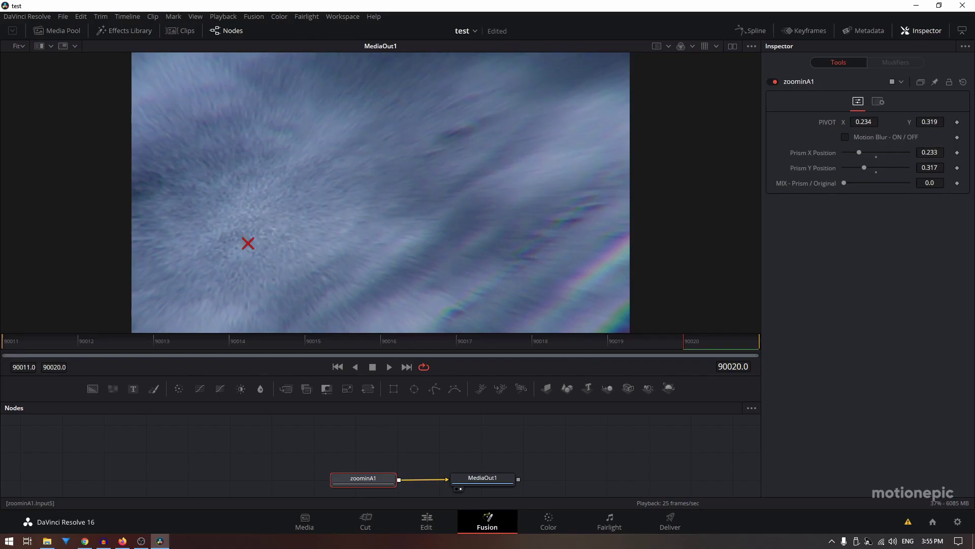
{"action": "scroll", "coordinate": [416, 169], "scroll_direction": "down", "scroll_amount": 2}
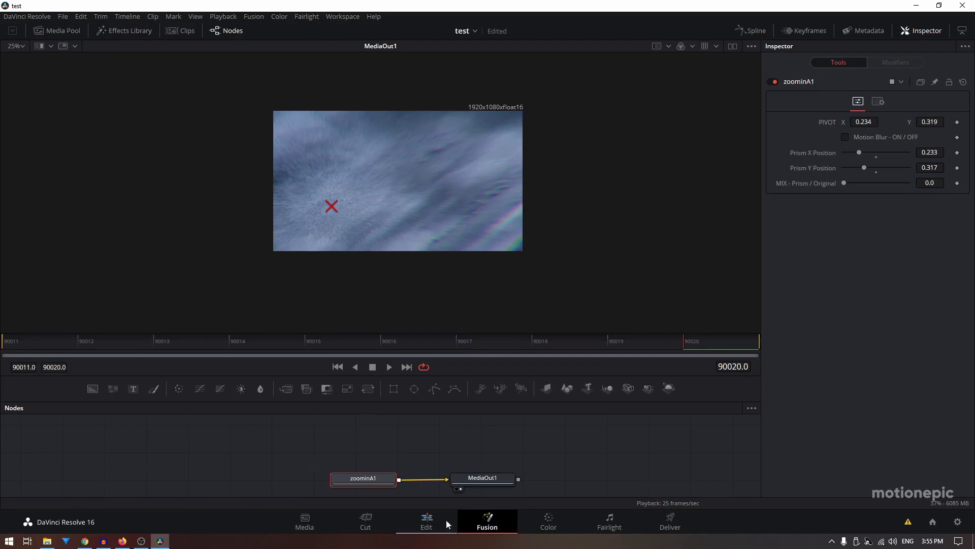
Play the transition and inspect the zoominB node's settings in Fusion
{"action": "left_click", "coordinate": [428, 524]}
{"action": "left_click", "coordinate": [582, 311]}
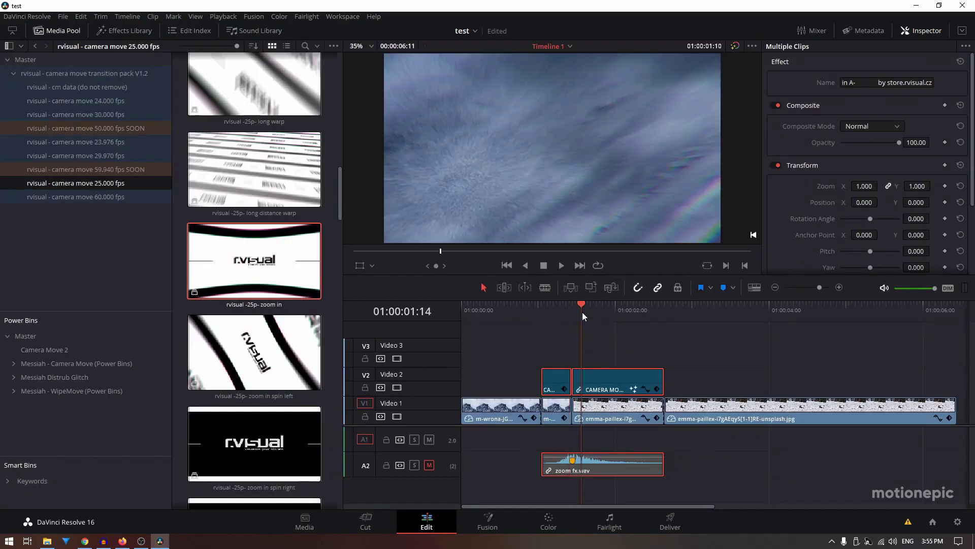
{"action": "key", "text": "space"}
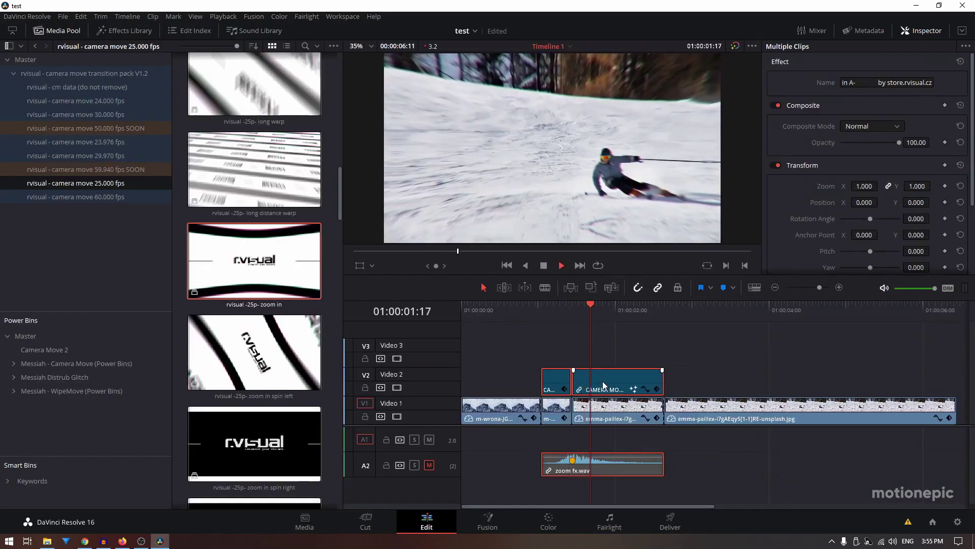
{"action": "left_click", "coordinate": [488, 521]}
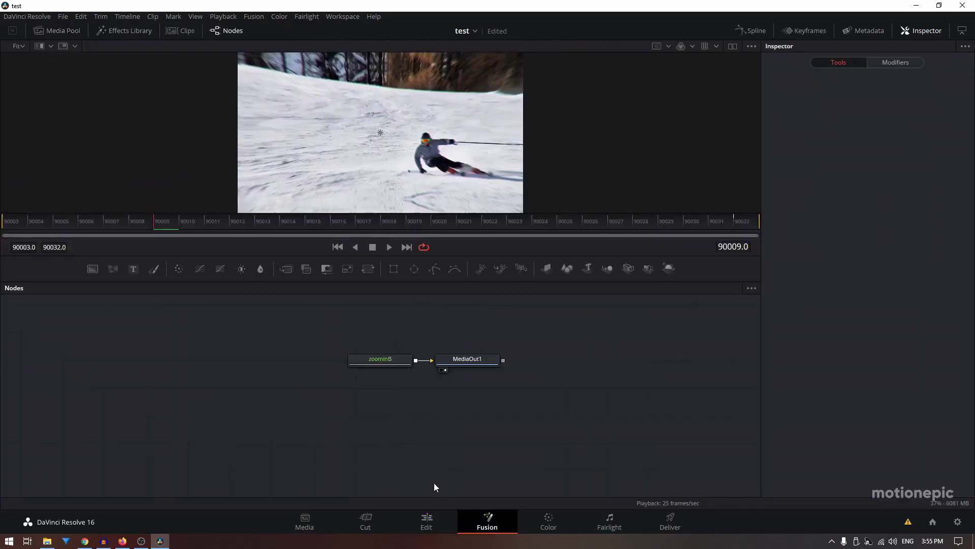
{"action": "left_click_drag", "start_coordinate": [379, 368], "coordinate": [346, 360]}
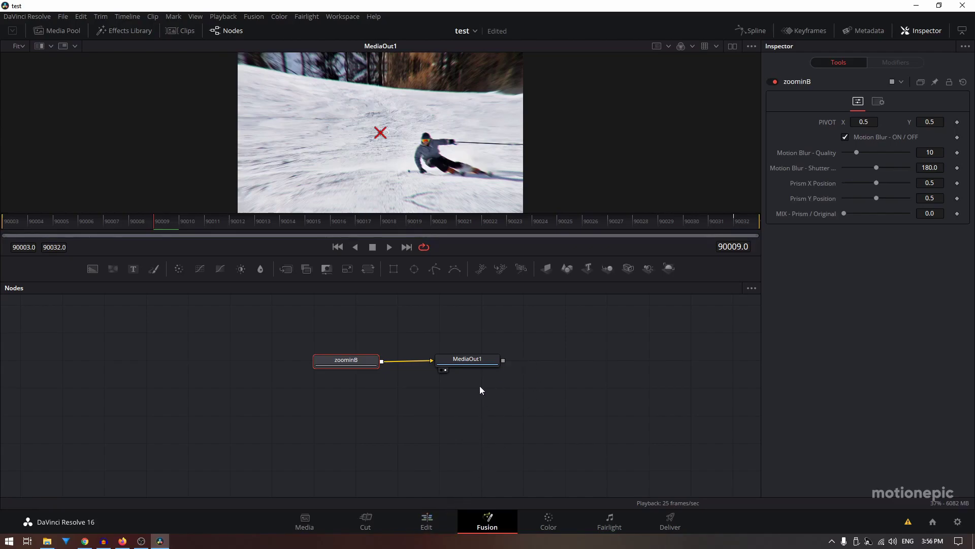
Jump to the CUT HERE marker and open the second camera-move clip in Fusion
{"action": "left_click", "coordinate": [427, 521]}
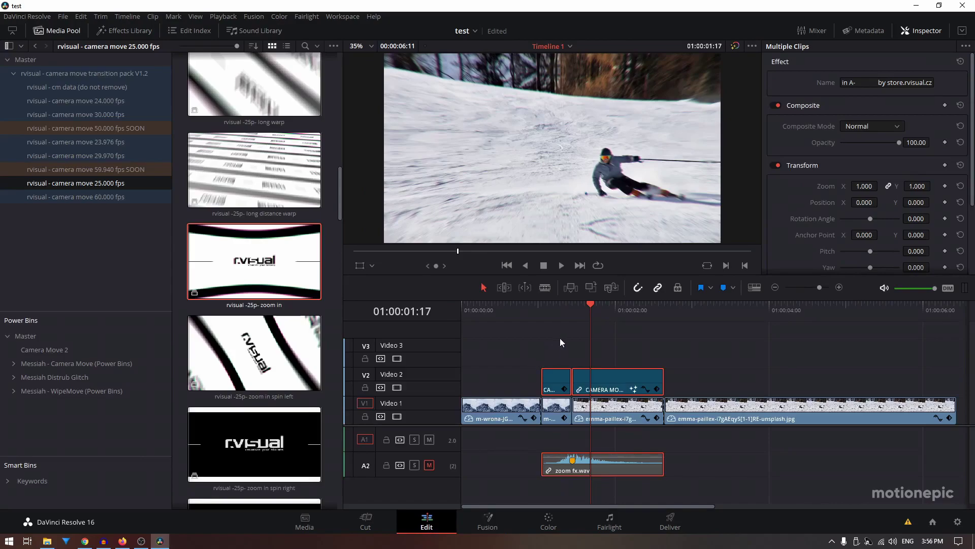
{"action": "left_click", "coordinate": [541, 310]}
{"action": "key", "text": "Down"}
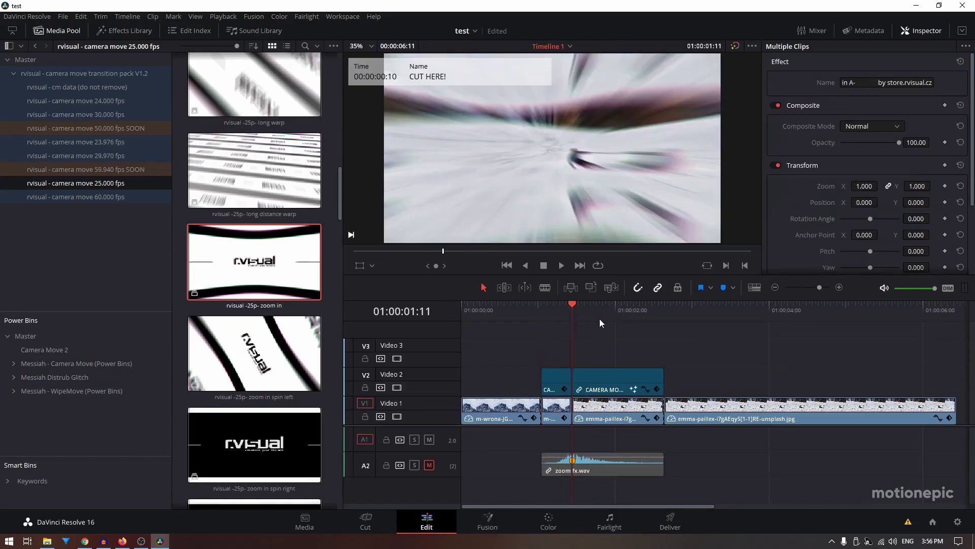
{"action": "left_click", "coordinate": [598, 376]}
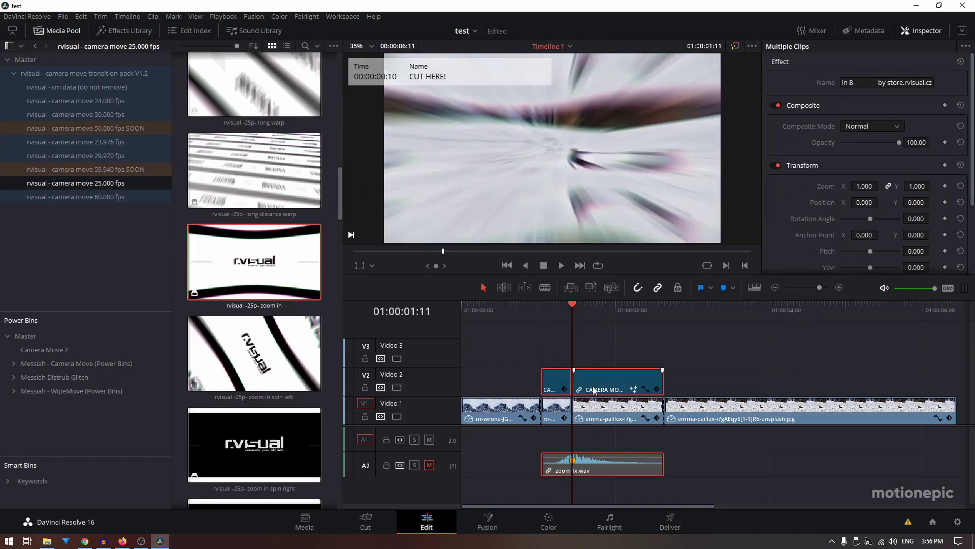
{"action": "left_click", "coordinate": [486, 523]}
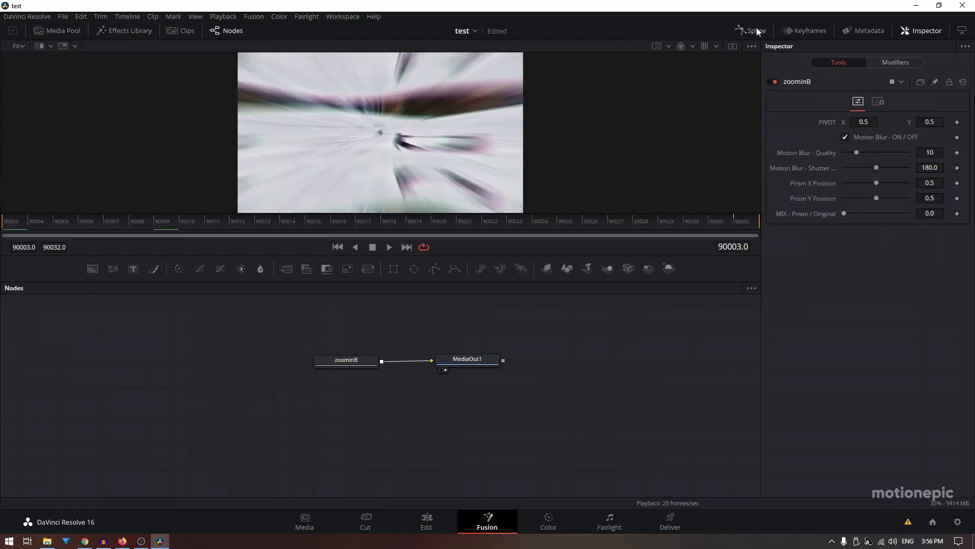
Time-stretch all of zoominB's Size, Distortion and Aberration Distance keyframes so the zoom ends later
{"action": "left_click", "coordinate": [748, 30]}
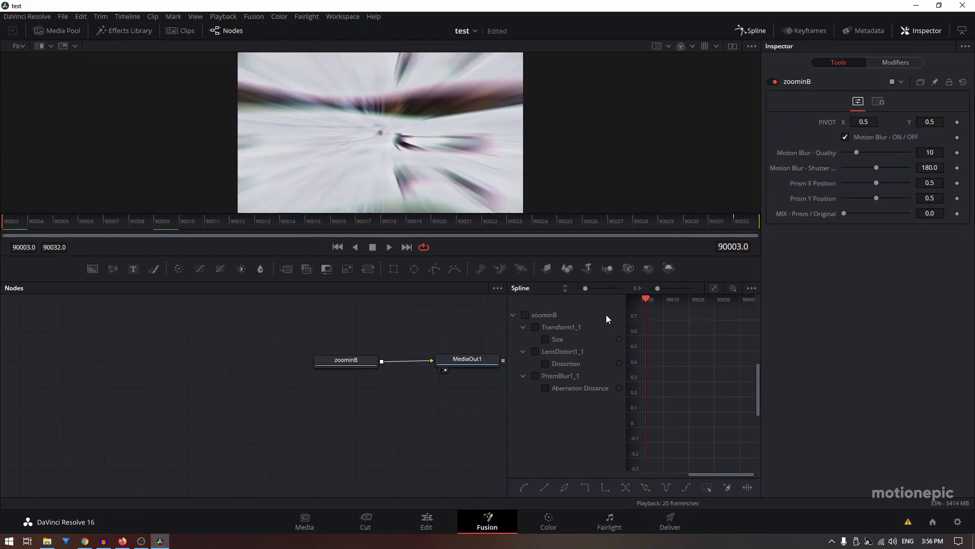
{"action": "left_click_drag", "start_coordinate": [506, 366], "coordinate": [246, 372]}
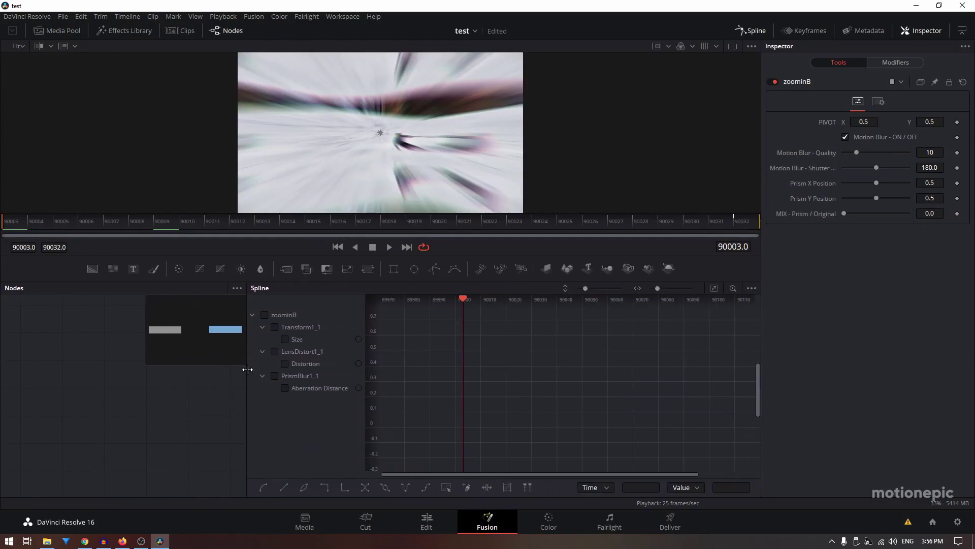
{"action": "left_click", "coordinate": [263, 315]}
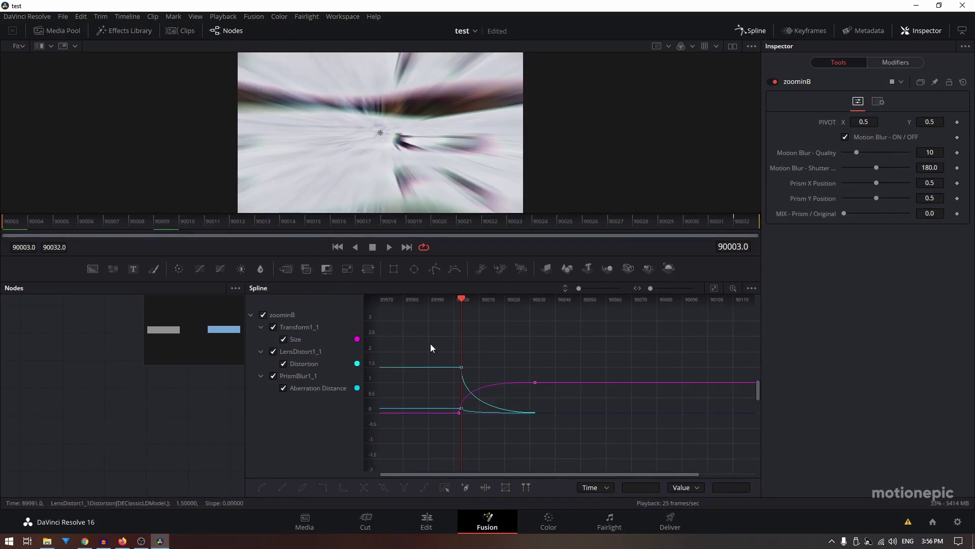
{"action": "left_click", "coordinate": [715, 288]}
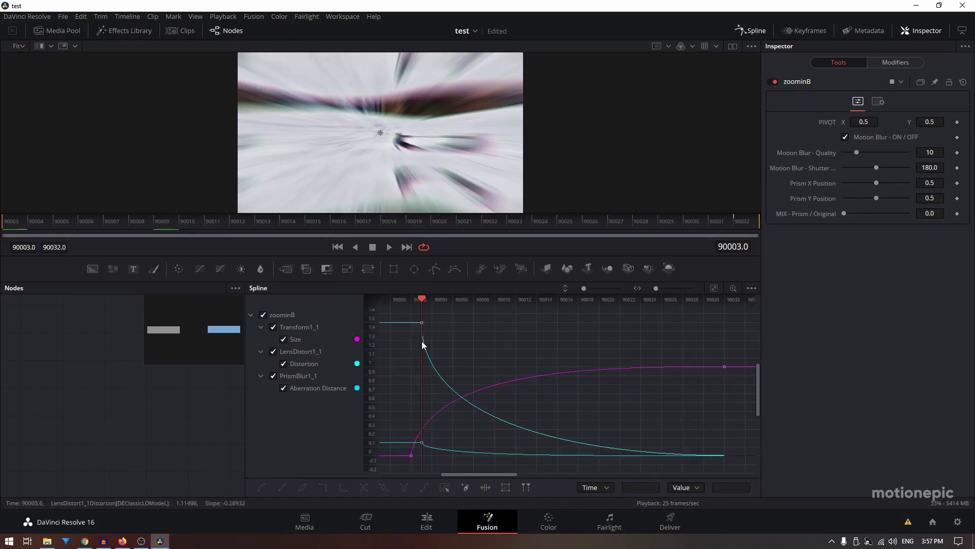
{"action": "left_click_drag", "start_coordinate": [395, 310], "coordinate": [741, 463]}
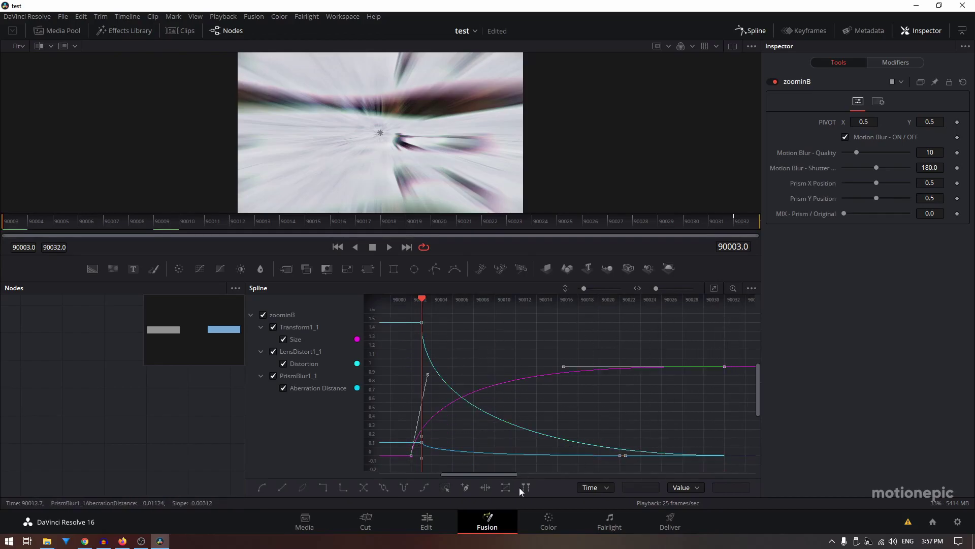
{"action": "left_click", "coordinate": [486, 487]}
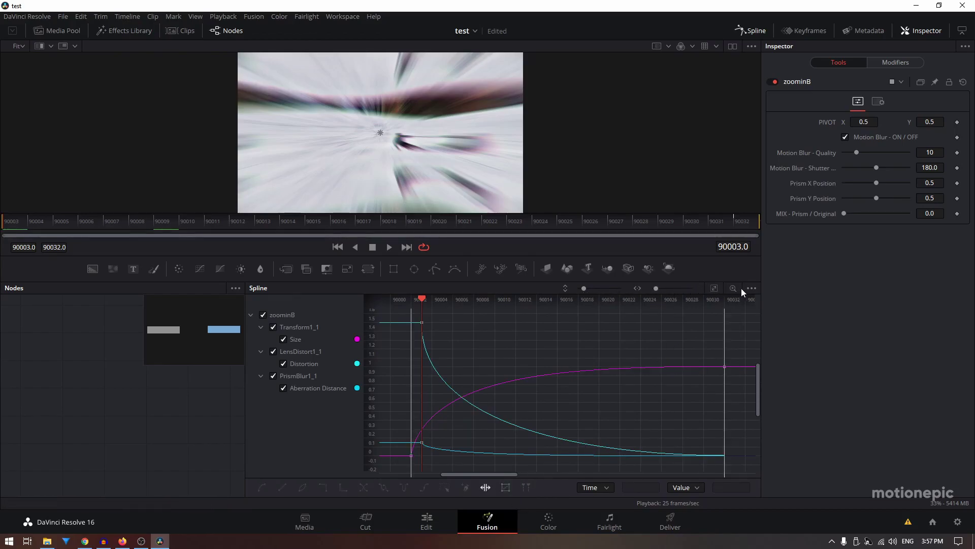
{"action": "scroll", "coordinate": [630, 371], "scroll_direction": "down", "scroll_amount": 3}
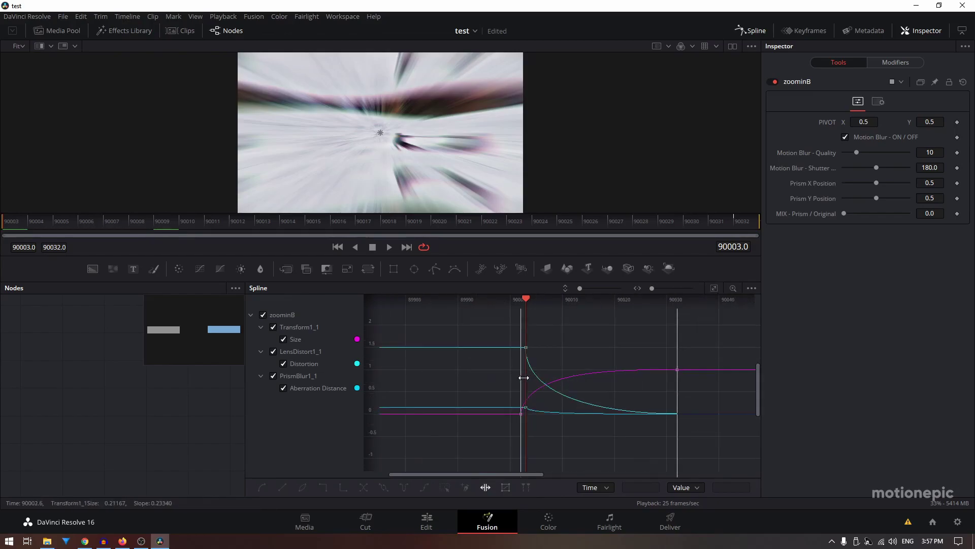
{"action": "left_click_drag", "start_coordinate": [677, 395], "coordinate": [751, 394]}
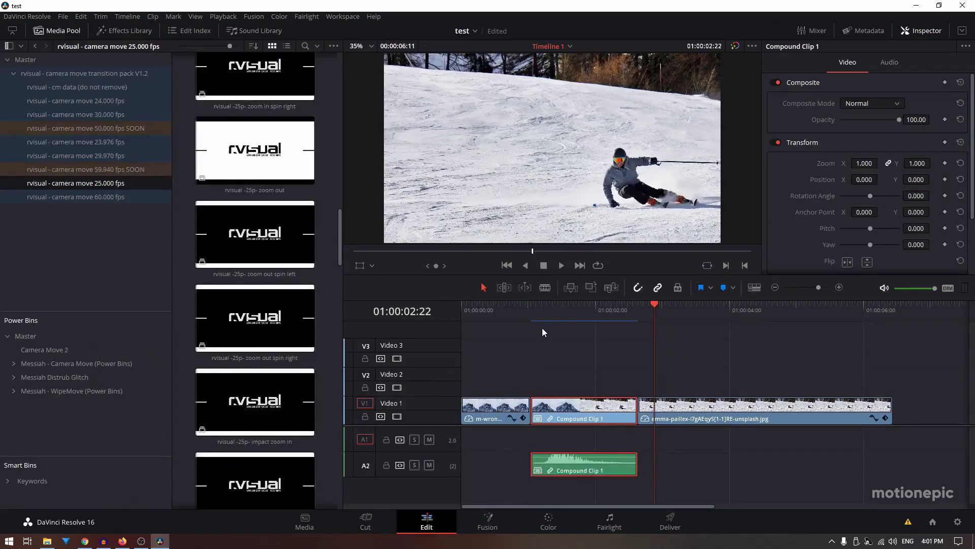
Add the Camera Move pack to the cart in the rvisual store
{"action": "left_click", "coordinate": [122, 540]}
{"action": "left_click", "coordinate": [134, 423]}
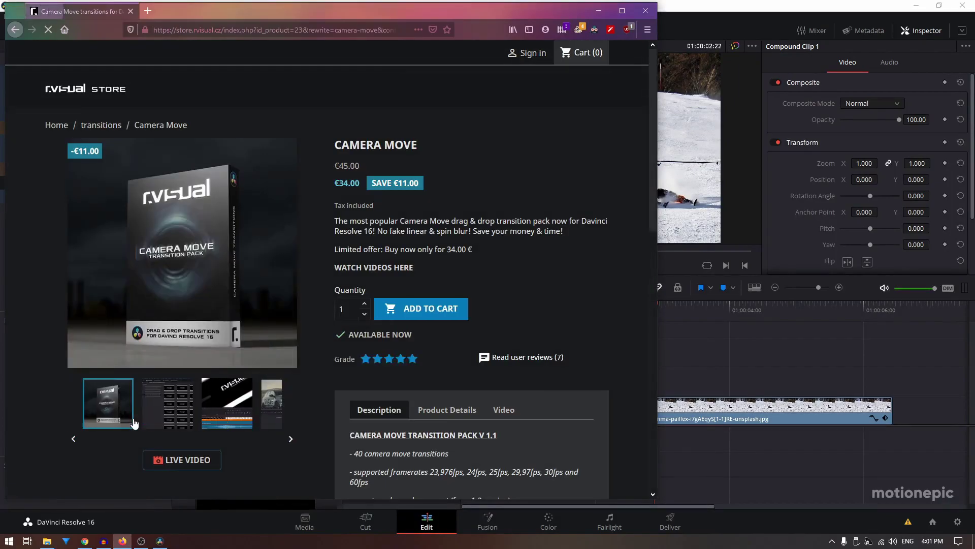
{"action": "left_click", "coordinate": [428, 317]}
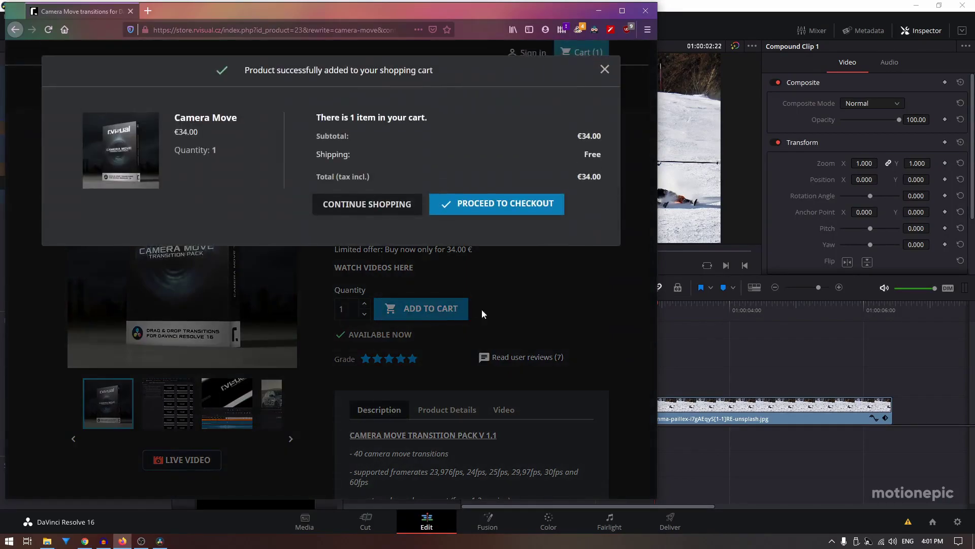
Apply the 15% promo code in the cart, bringing the total to €28.90
{"action": "left_click", "coordinate": [506, 217]}
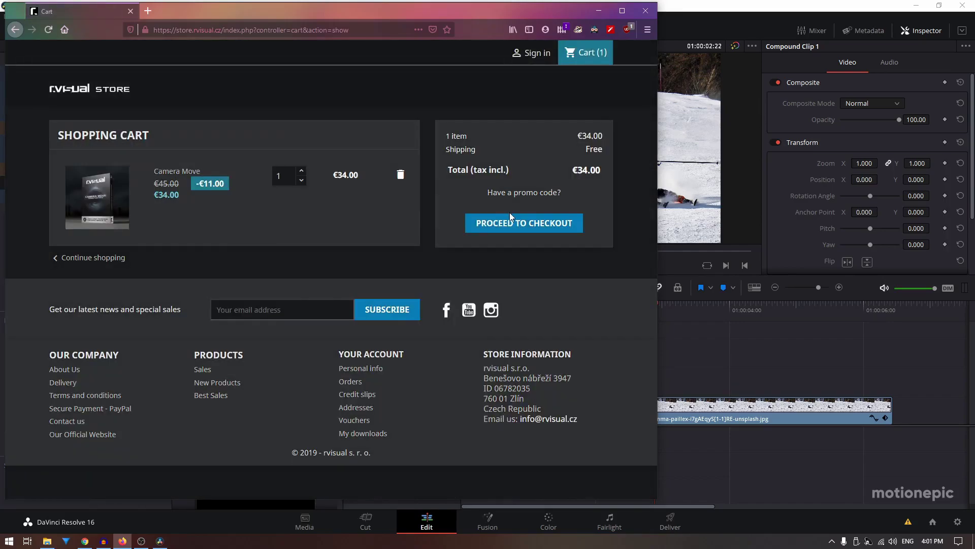
{"action": "left_click", "coordinate": [510, 193]}
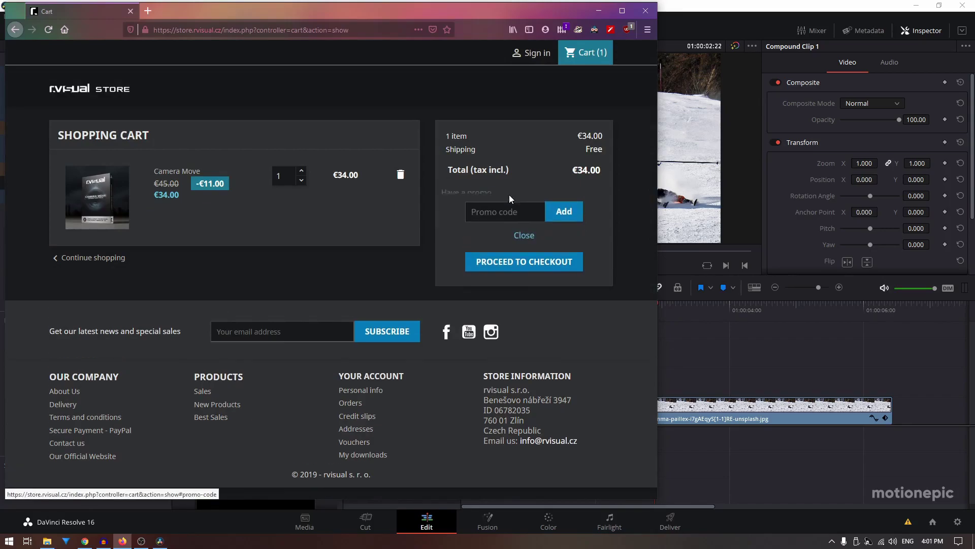
{"action": "type", "text": "motionepic"}
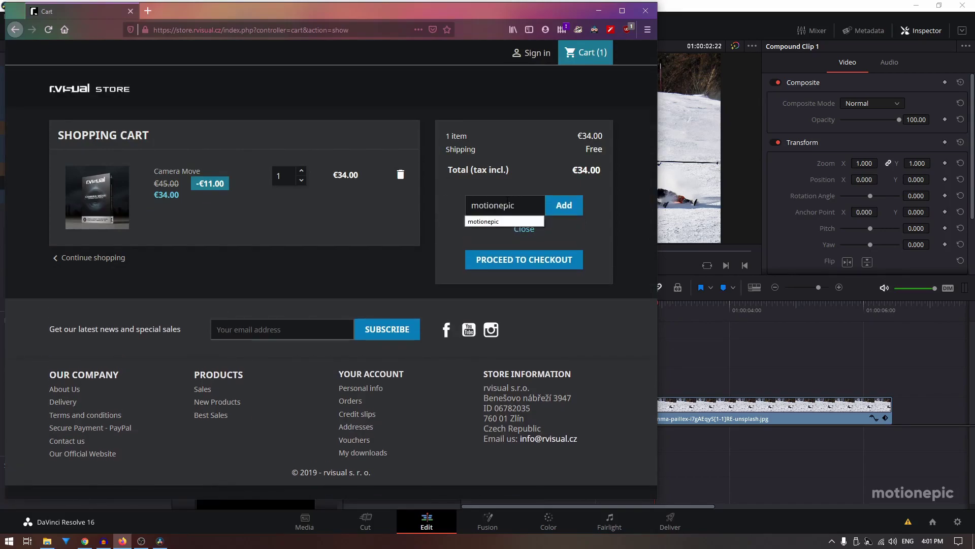
{"action": "left_click", "coordinate": [567, 216]}
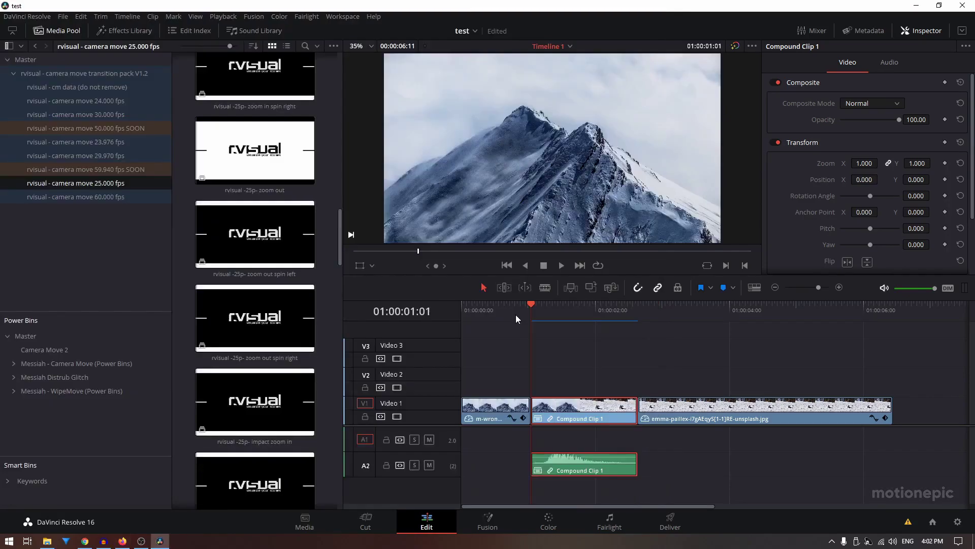
Place the playhead at 01:00:00:22, just before the Compound Clip 1 transition
{"action": "left_click", "coordinate": [520, 311]}
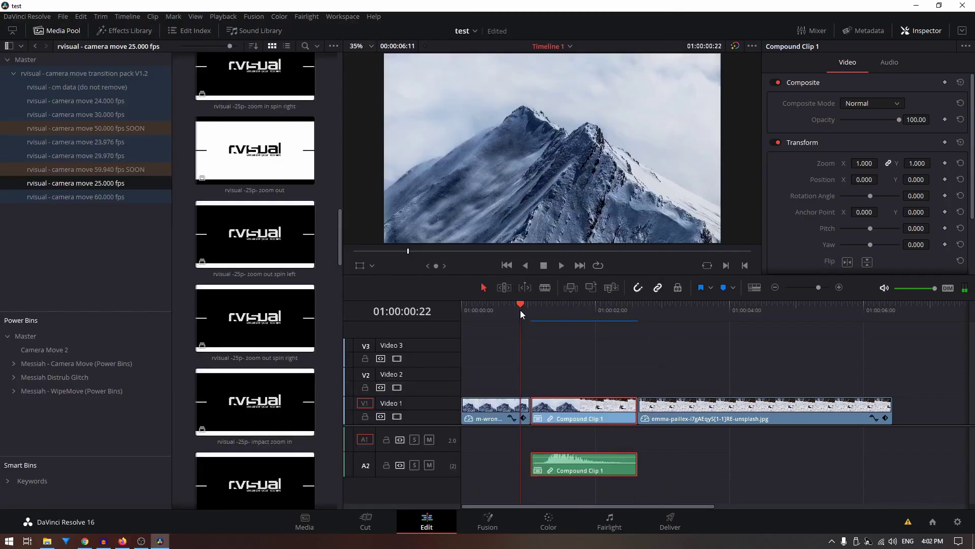